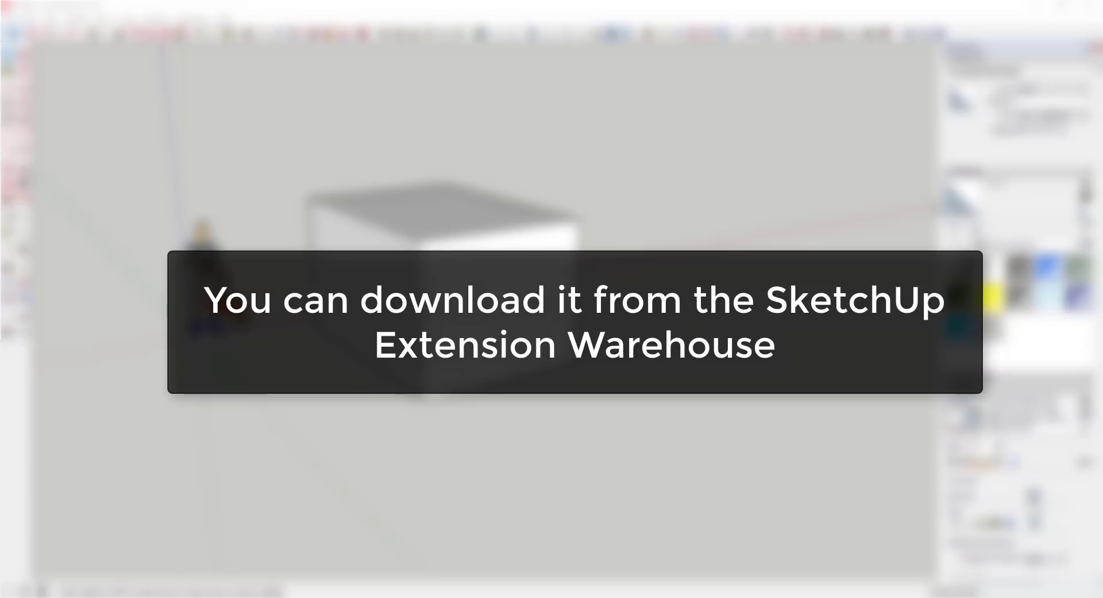
# - Draw a rectangle on the ground along the red axis and Push/Pull it upward into a box
pyautogui.click(309, 306)
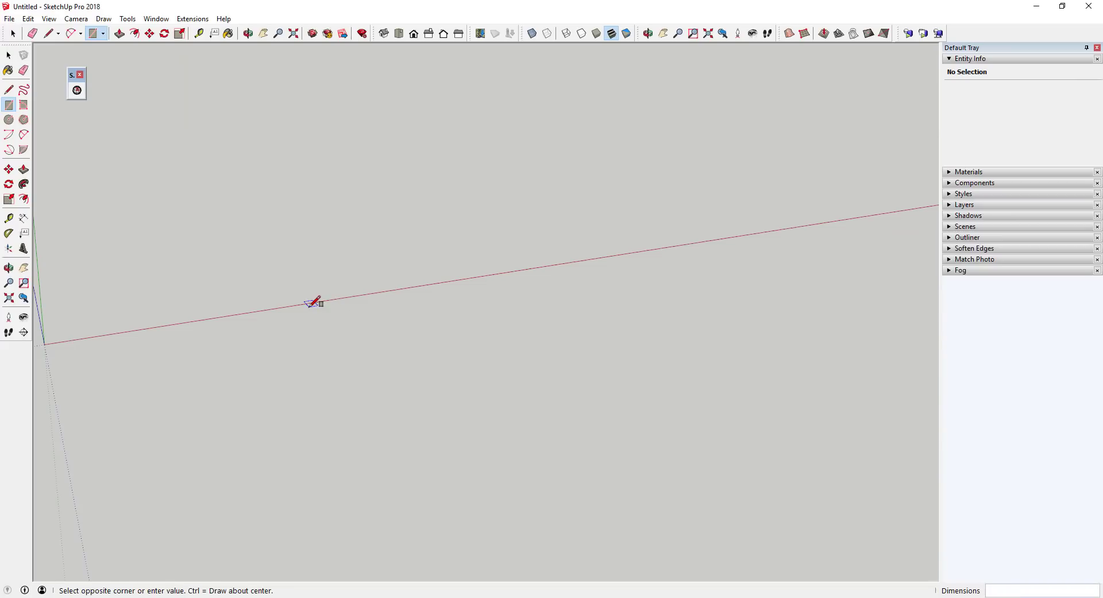
pyautogui.click(493, 338)
pyautogui.press('space')
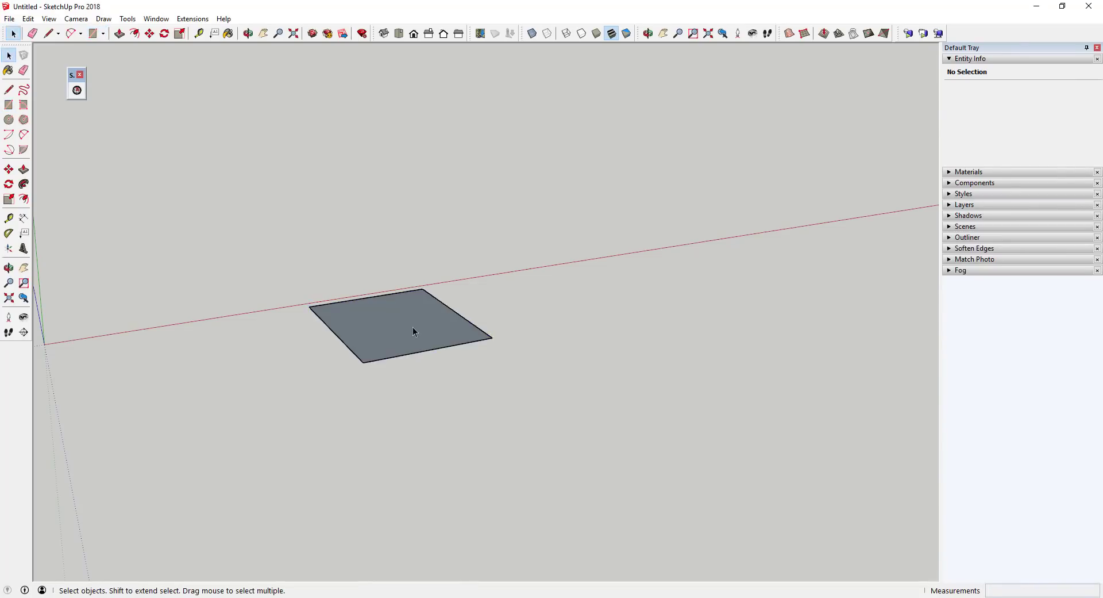
pyautogui.press('p')
pyautogui.moveTo(413, 327); pyautogui.dragTo(431, 190)
pyautogui.press('space')
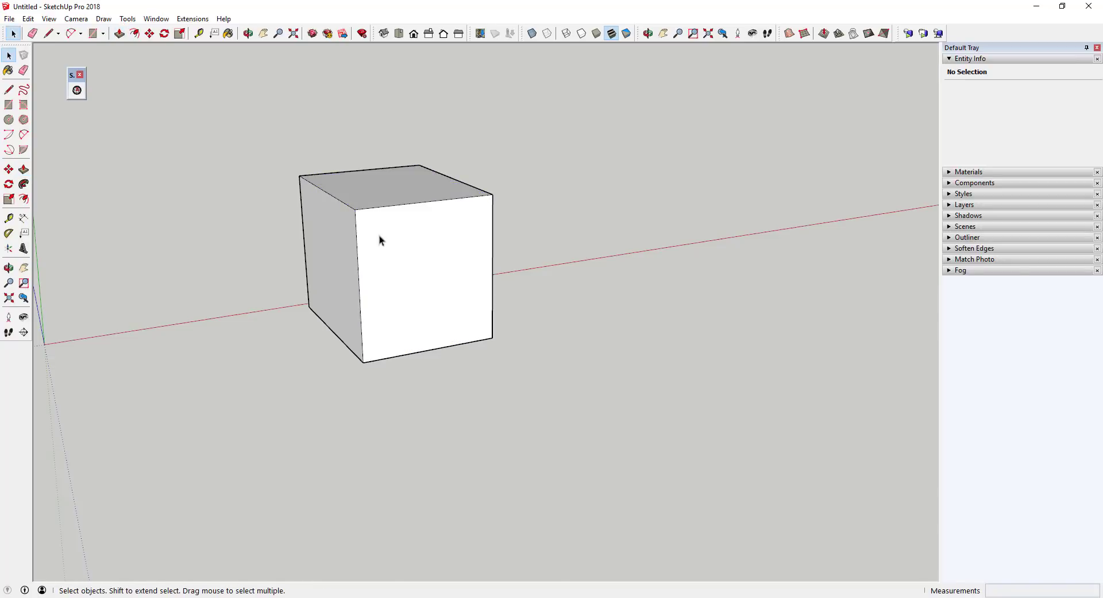
# - Make a group of all the box's faces and edges
pyautogui.moveTo(225, 111); pyautogui.dragTo(513, 390)
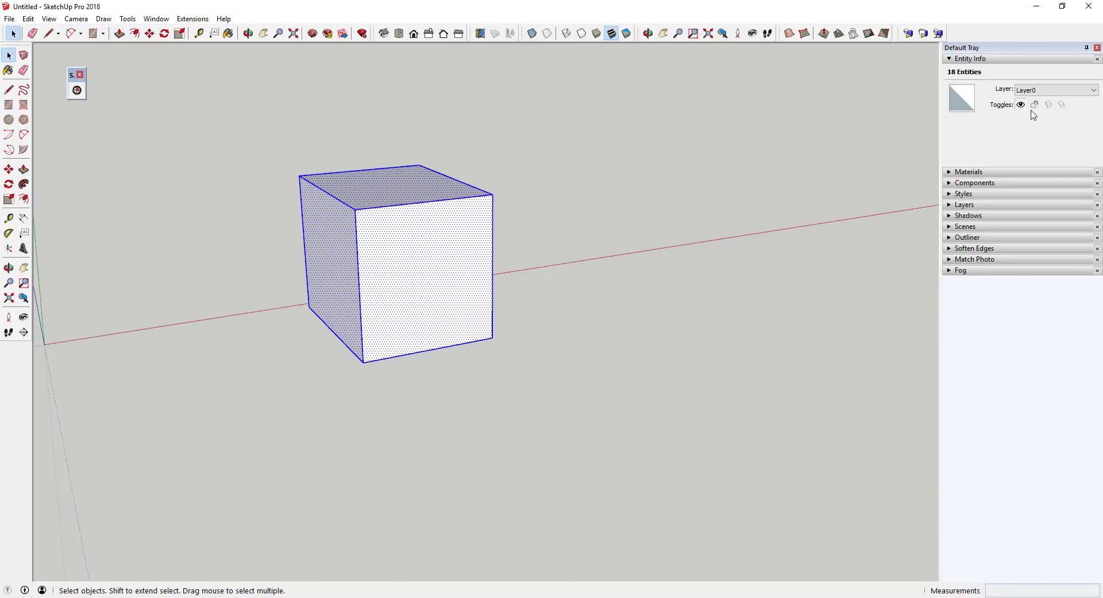
pyautogui.rightClick(417, 274)
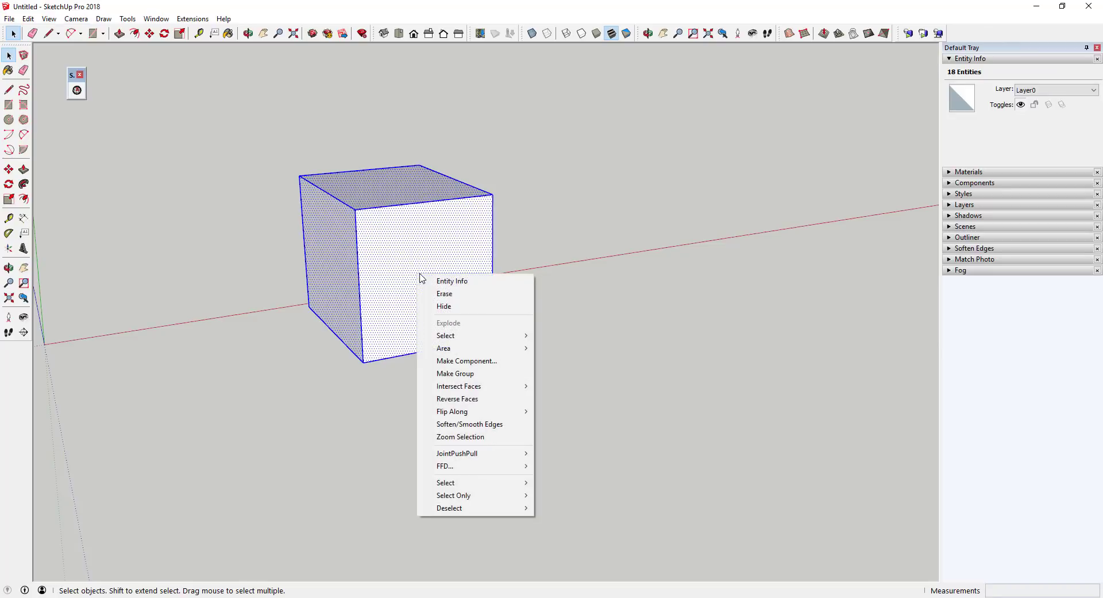
pyautogui.click(459, 374)
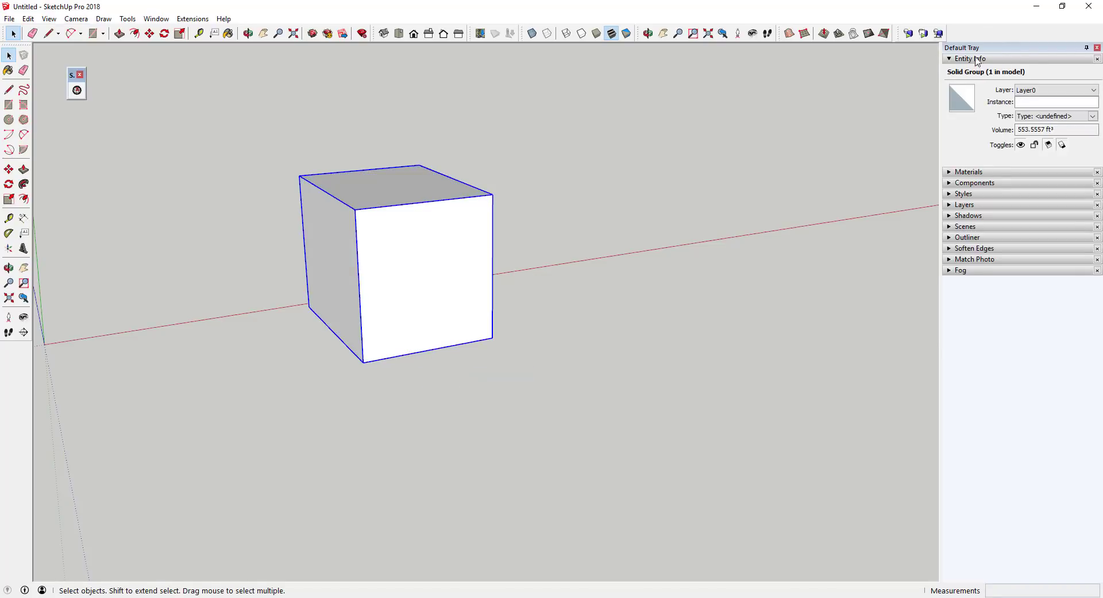
# - Draw a 24-sided circle on the ground beside the box and Push/Pull it into a tall cylinder
pyautogui.press('c')
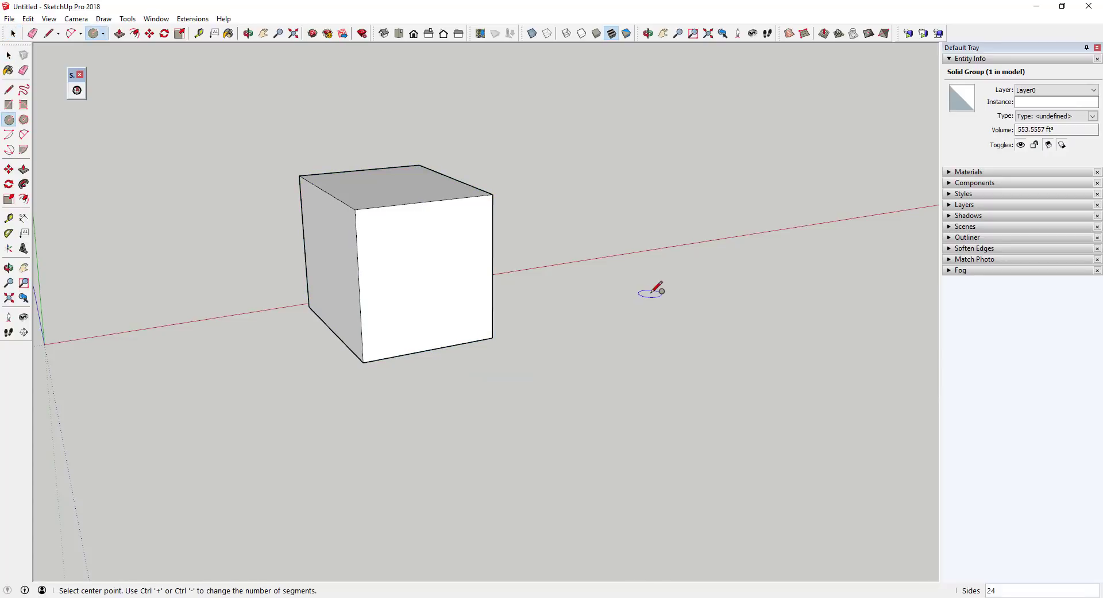
pyautogui.click(644, 293)
pyautogui.click(676, 284)
pyautogui.press('space')
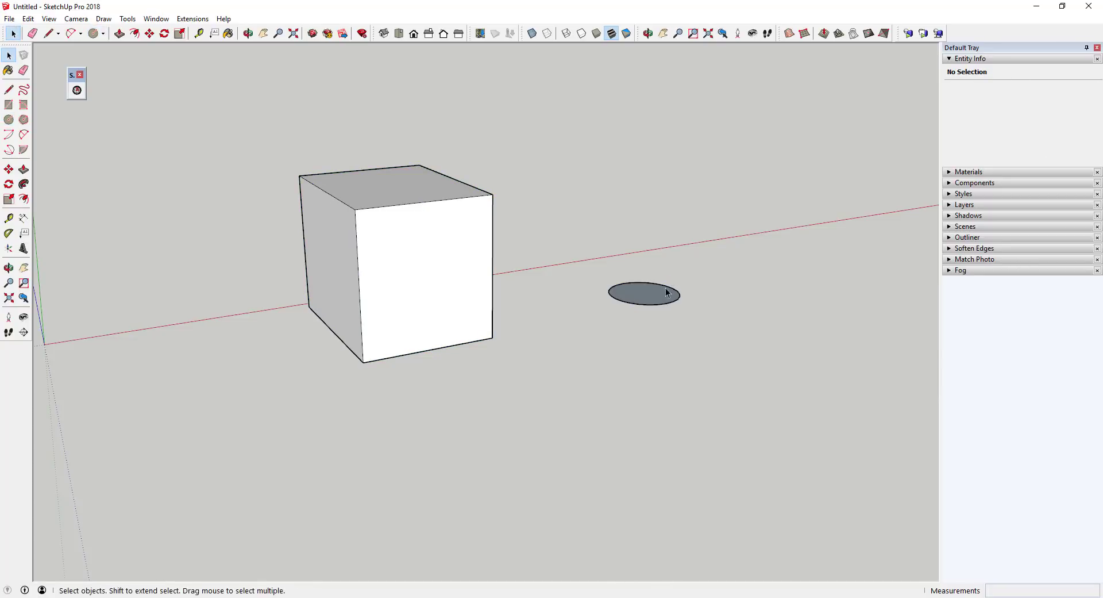
pyautogui.press('p')
pyautogui.moveTo(658, 291); pyautogui.dragTo(676, 128)
pyautogui.press('space')
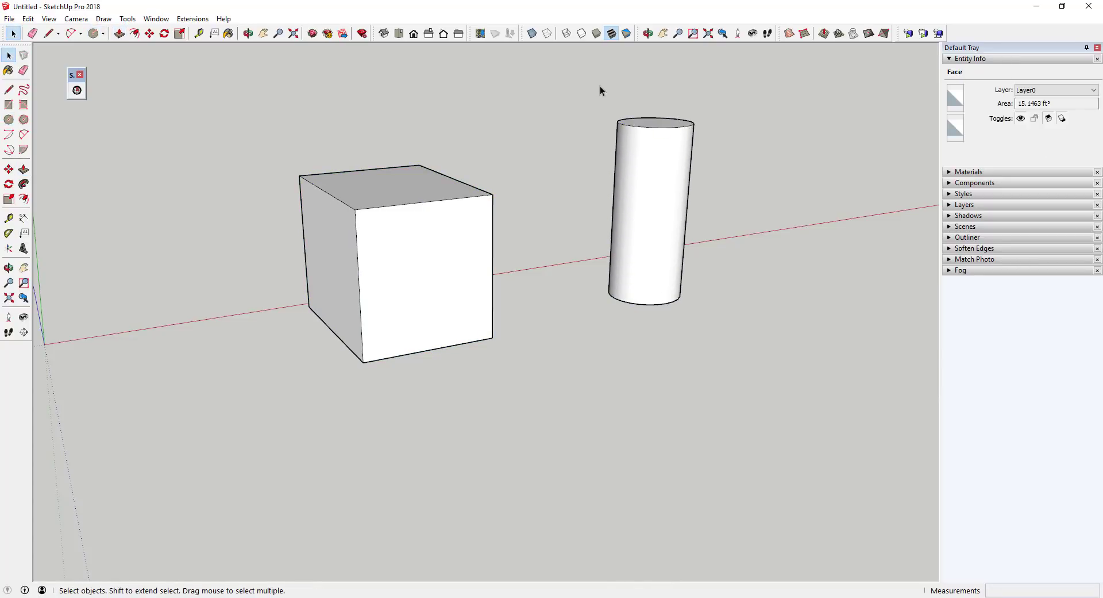
# - Make a group of all the cylinder's faces and edges
pyautogui.moveTo(601, 88); pyautogui.dragTo(729, 360)
pyautogui.rightClick(664, 194)
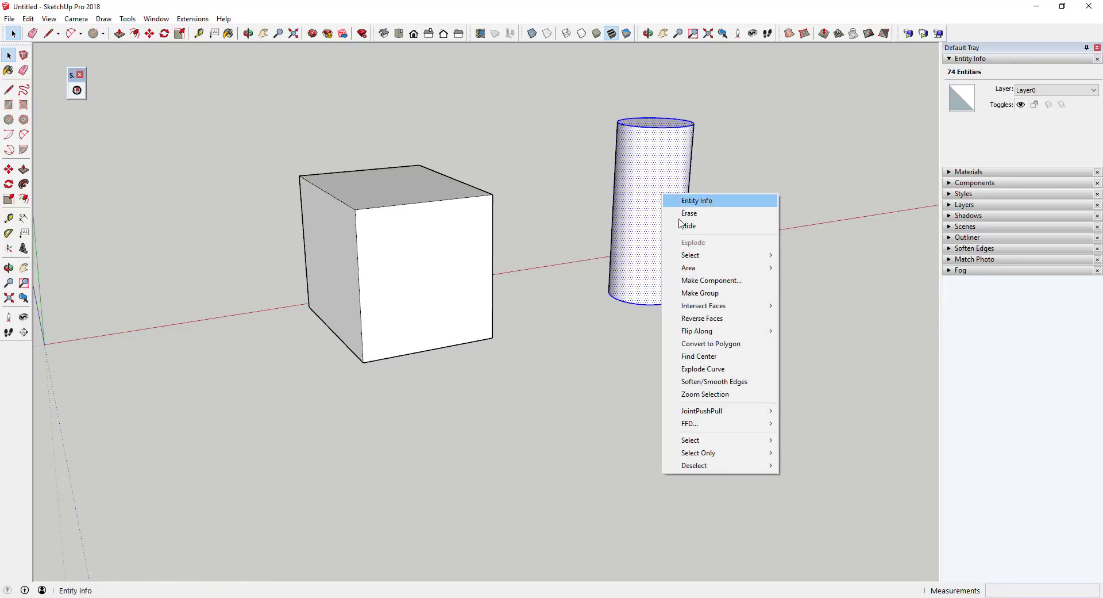
pyautogui.click(702, 295)
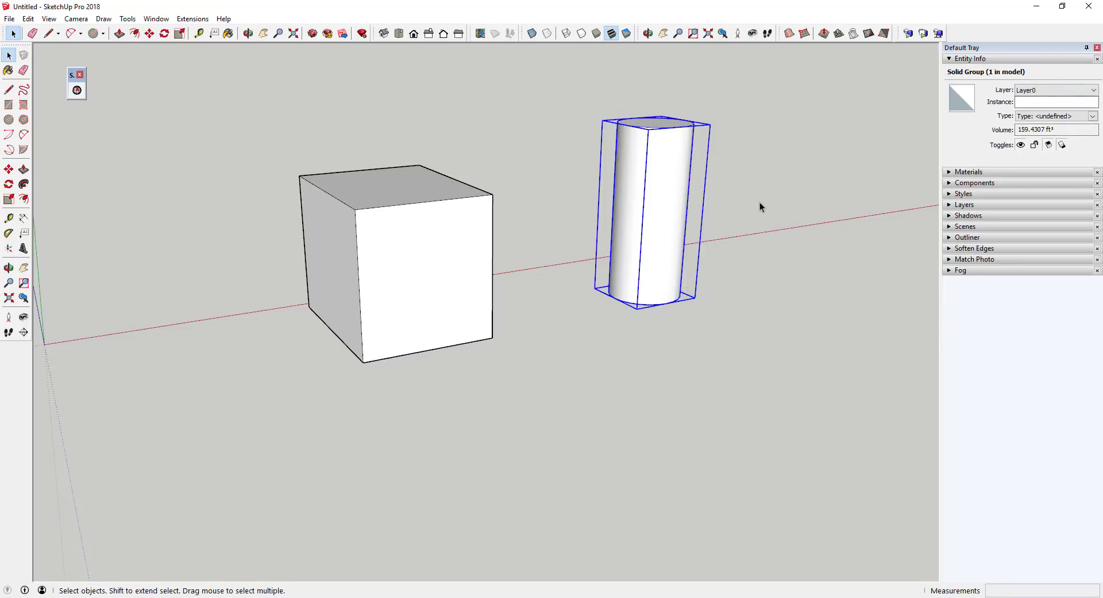
# - Create a rectangular Sandbox grid from scratch on the ground beside the cylinder
pyautogui.moveTo(760, 202); pyautogui.dragTo(34, 319, button='middle')
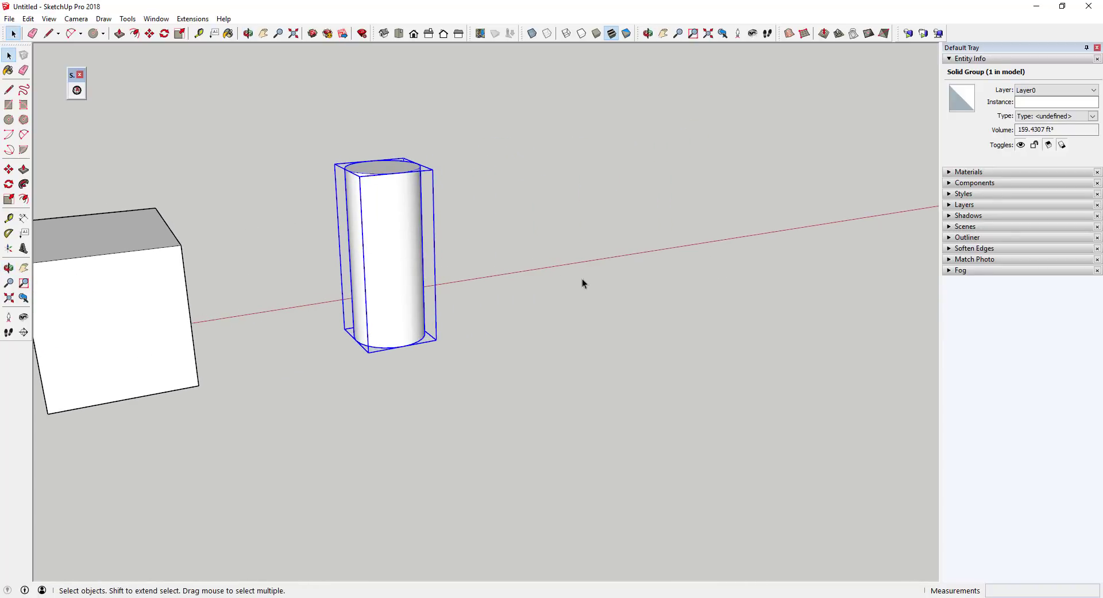
pyautogui.click(562, 288)
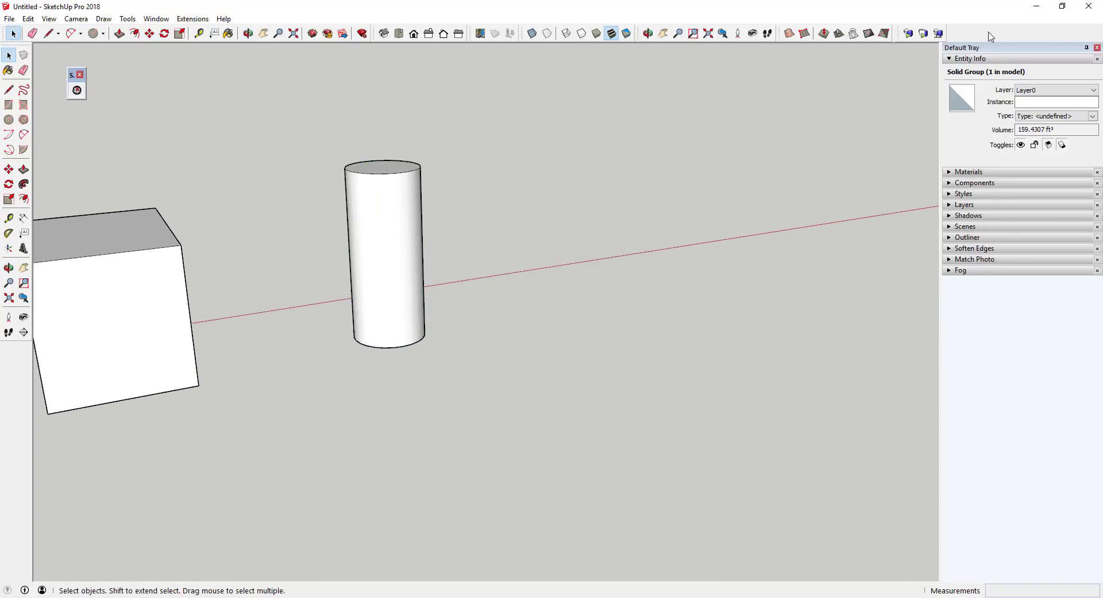
pyautogui.click(803, 35)
pyautogui.click(527, 283)
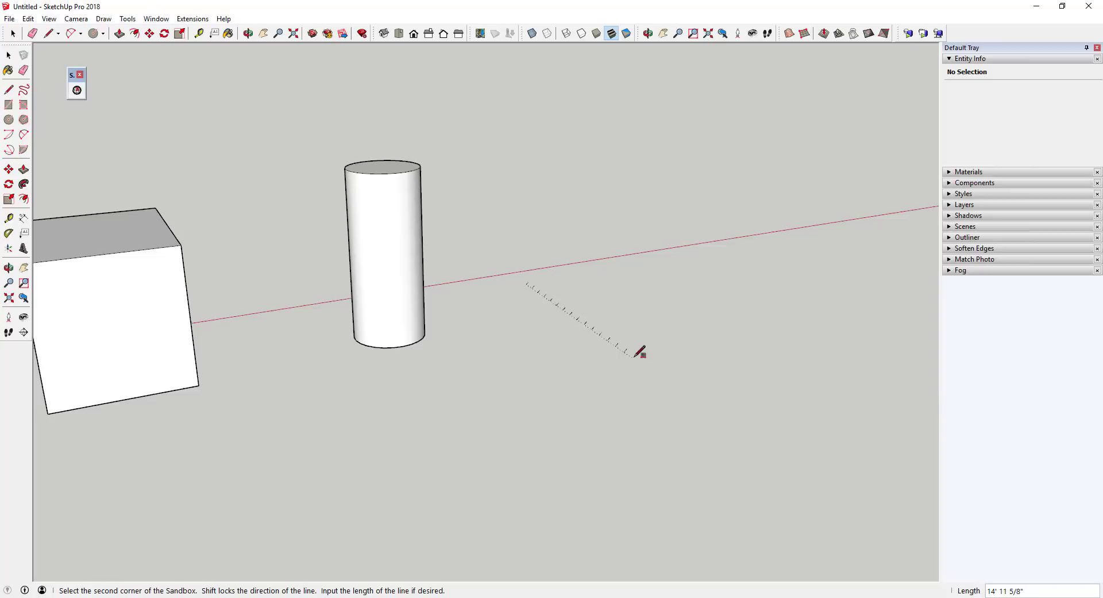
pyautogui.click(667, 356)
pyautogui.click(855, 300)
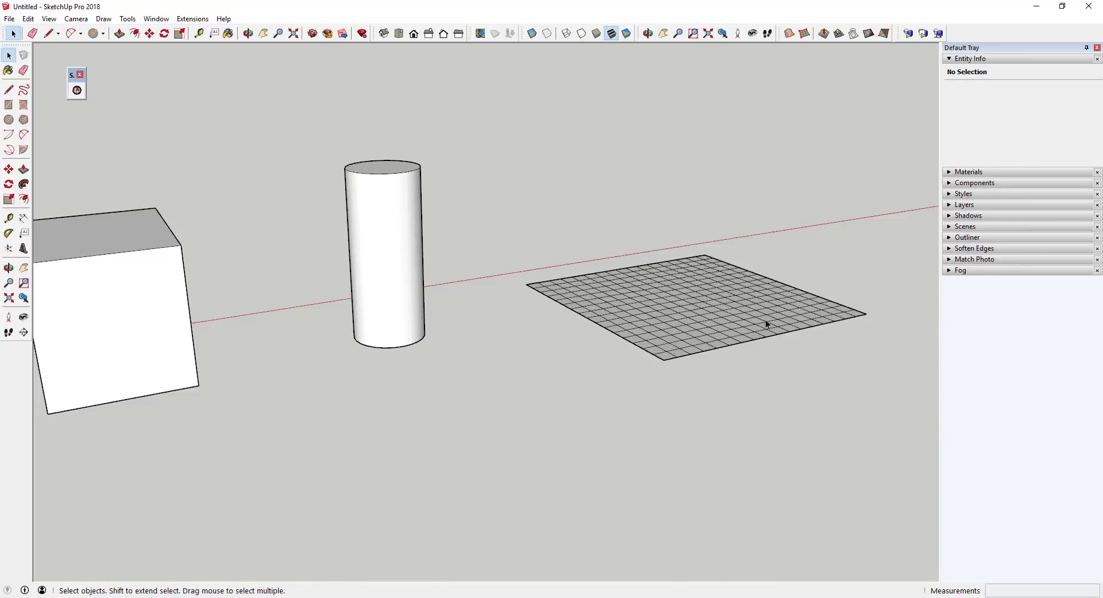
# - Edit the grid group and Smoove a mound upward near each of two opposite corners, the first about 3' 4" high
pyautogui.doubleClick(765, 319)
pyautogui.click(824, 33)
pyautogui.click(569, 285)
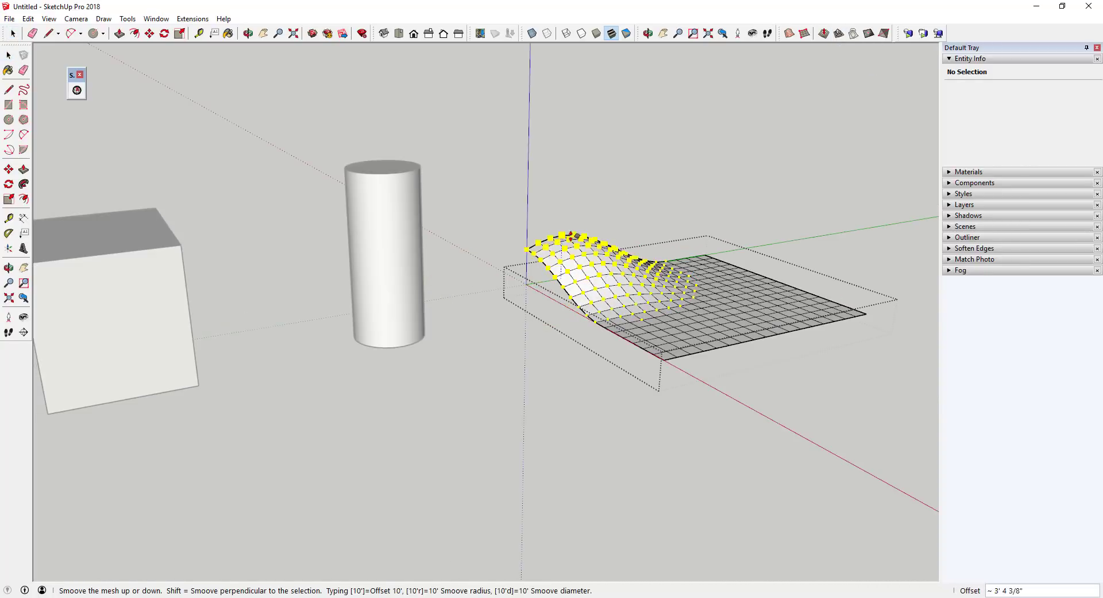
pyautogui.click(571, 236)
pyautogui.click(825, 303)
pyautogui.click(840, 246)
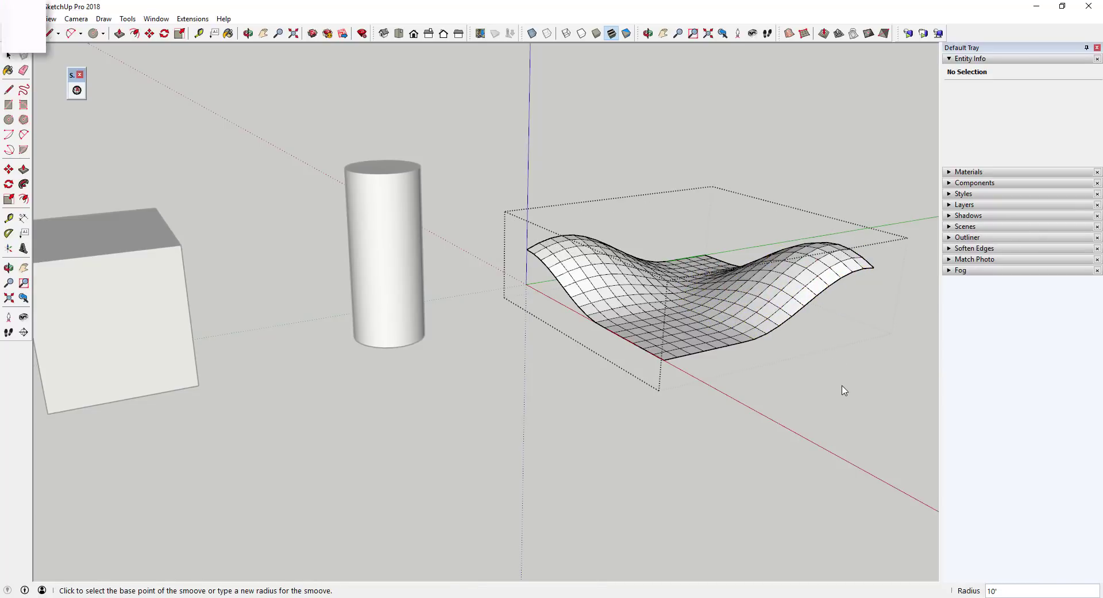
# - Draw lines down from two adjacent corners of the terrain and across, forming a vertical front wall beneath it
pyautogui.moveTo(842, 387)
pyautogui.mouseDown(button='middle')
pyautogui.moveTo(783, 340)
pyautogui.moveTo(706, 367)
pyautogui.mouseUp(button='middle')
pyautogui.scroll(-3, 707, 368)
pyautogui.moveTo(706, 368)
pyautogui.keyDown('shift'); pyautogui.mouseDown(button='middle')
pyautogui.moveTo(510, 336)
pyautogui.moveTo(534, 319)
pyautogui.mouseUp(button='middle'); pyautogui.keyUp('shift')
pyautogui.press('space')
pyautogui.press('l')
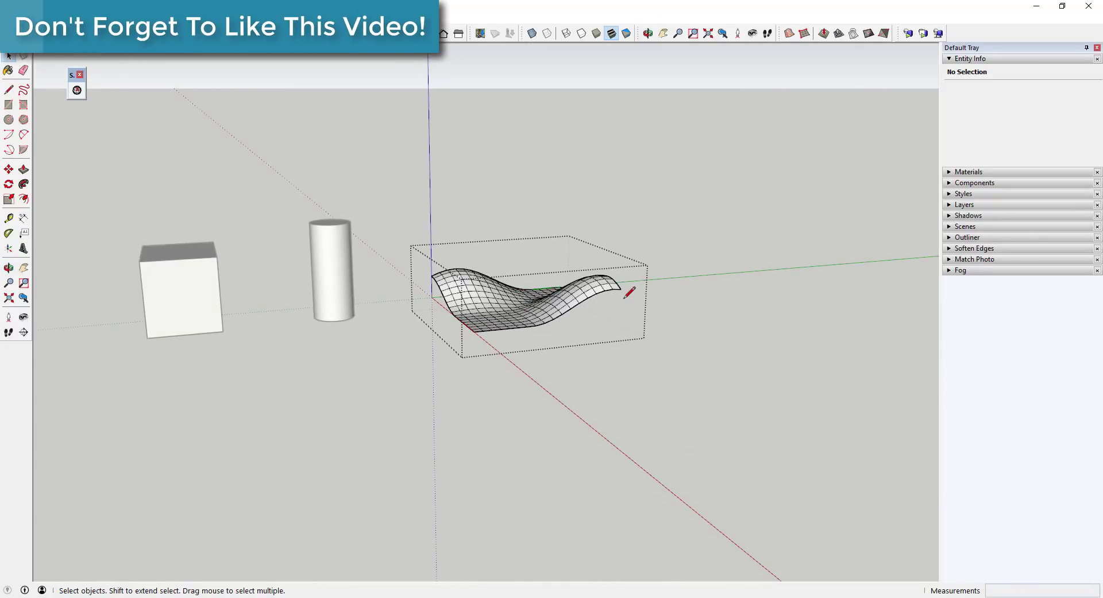
pyautogui.click(619, 290)
pyautogui.click(619, 372)
pyautogui.click(475, 388)
pyautogui.click(474, 332)
pyautogui.press('space')
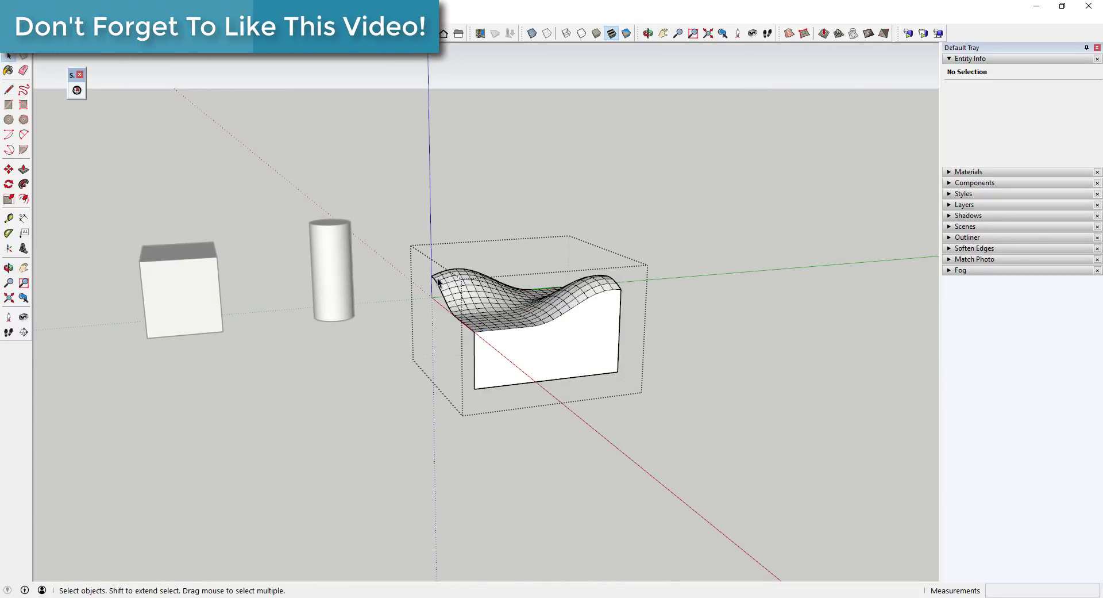
# - Draw lines from the front wall's lower corner to the neighbouring terrain corner, forming the adjacent side wall
pyautogui.press('l')
pyautogui.click(475, 389)
pyautogui.click(432, 346)
pyautogui.click(433, 277)
pyautogui.press('space')
# - Draw the missing lower edges on the far side to close the terrain block's remaining walls, and leave the group
pyautogui.moveTo(604, 349); pyautogui.dragTo(402, 339, button='middle')
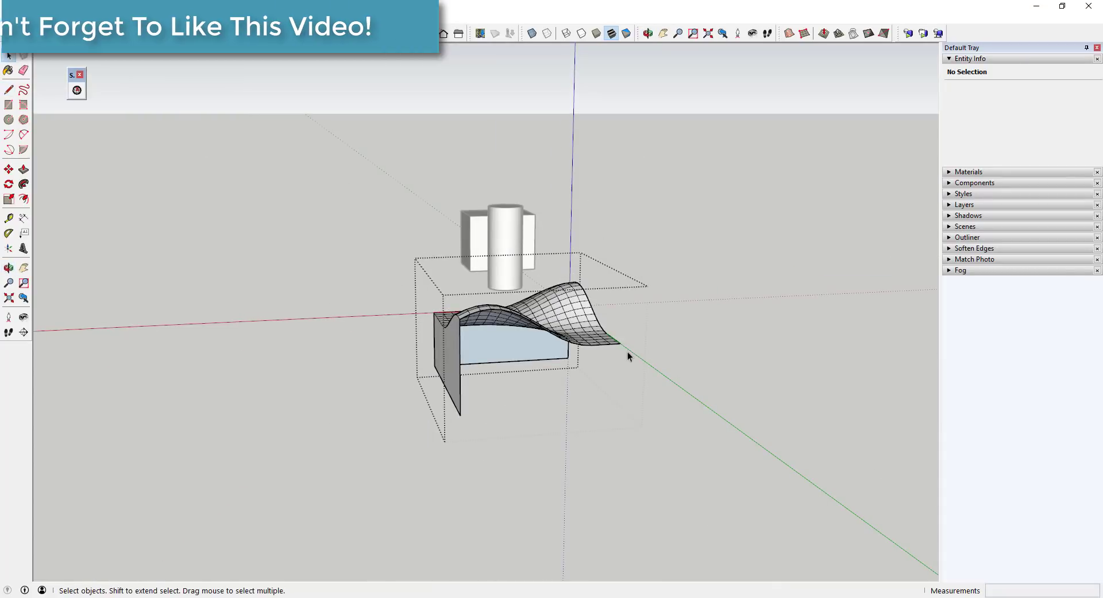
pyautogui.press('l')
pyautogui.moveTo(623, 390)
pyautogui.mouseDown(button='middle')
pyautogui.moveTo(662, 353)
pyautogui.moveTo(379, 388)
pyautogui.mouseUp(button='middle')
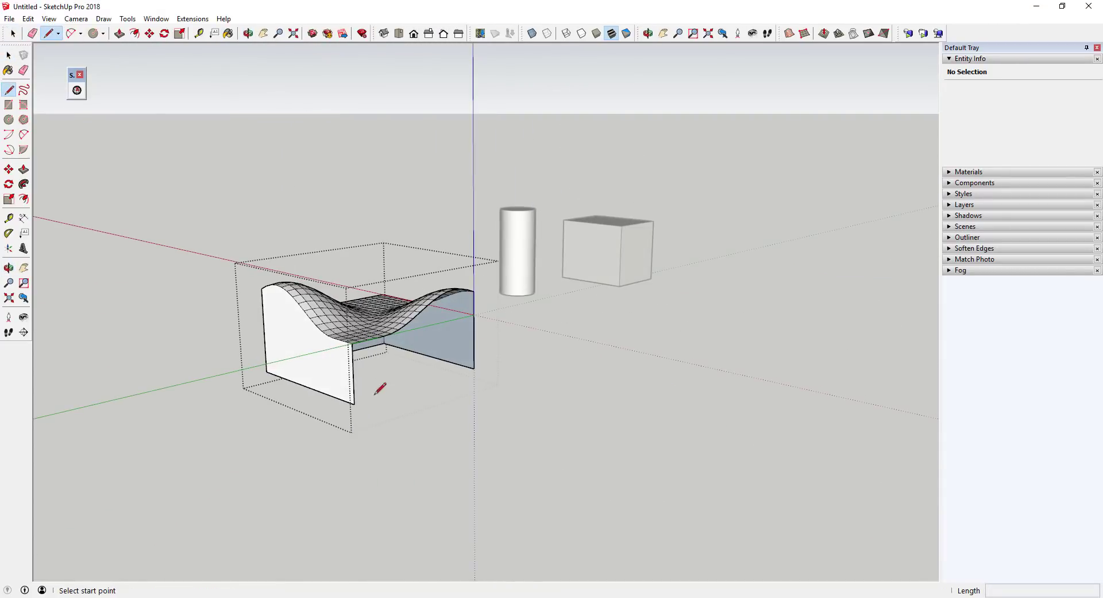
pyautogui.click(354, 403)
pyautogui.click(474, 368)
pyautogui.press('space')
pyautogui.moveTo(474, 368); pyautogui.dragTo(721, 328, button='middle')
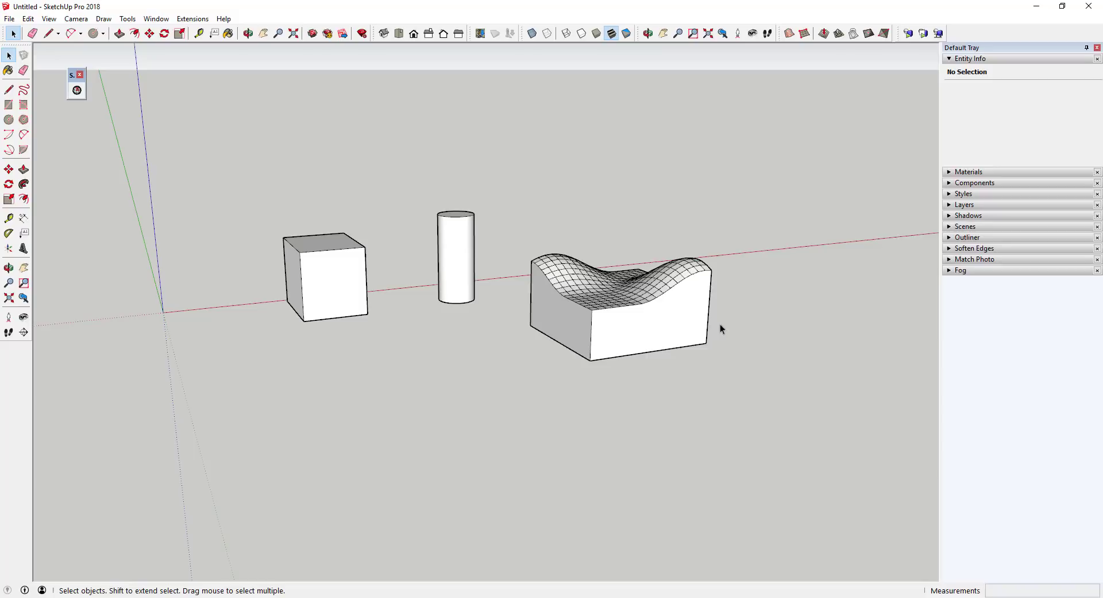
pyautogui.click(676, 318)
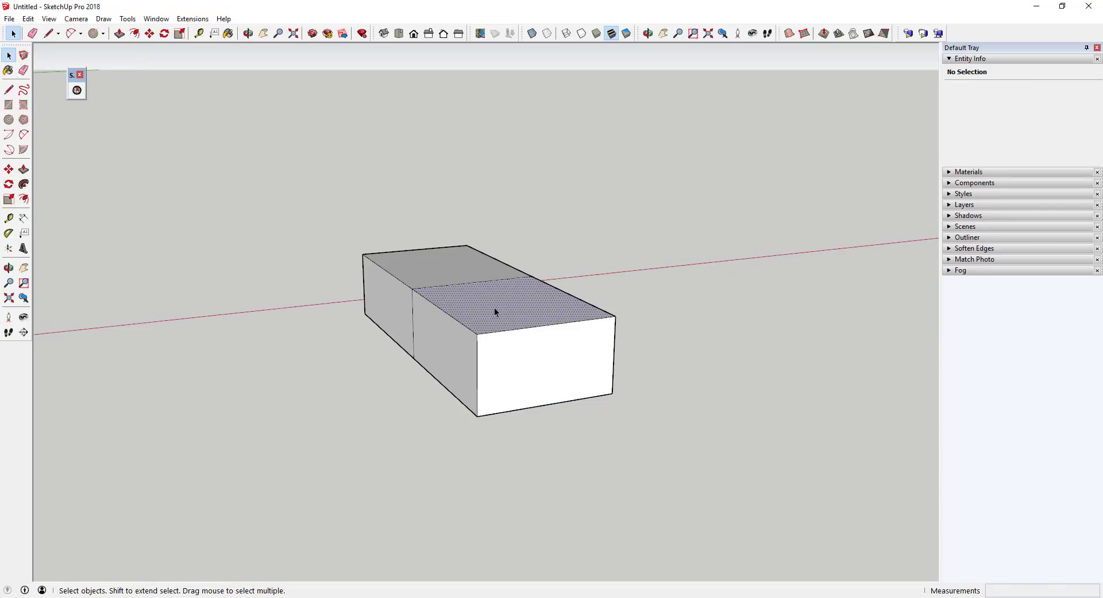
# - Erase the top face of the box's front half to look at the internal partition, and undo the erase
pyautogui.rightClick(494, 307)
pyautogui.click(520, 339)
pyautogui.press('o')
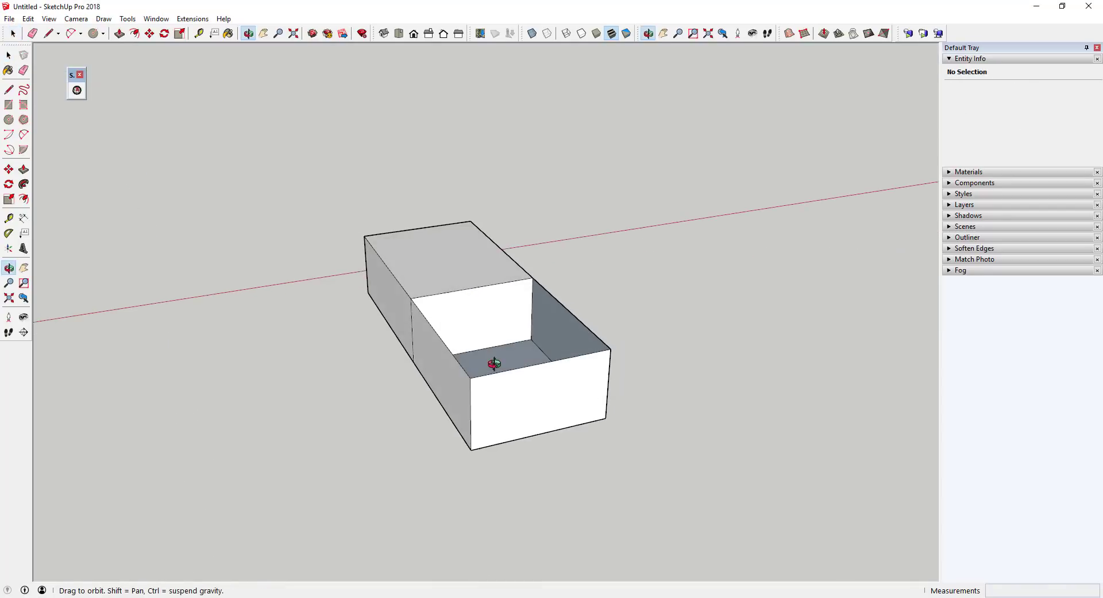
pyautogui.press('space')
pyautogui.hotkey('ctrl', 'z')
# - Make a group of the whole two-part box, including its internal face
pyautogui.moveTo(396, 312); pyautogui.dragTo(312, 243, button='middle')
pyautogui.tripleClick(538, 342)
pyautogui.rightClick(538, 343)
pyautogui.click(581, 444)
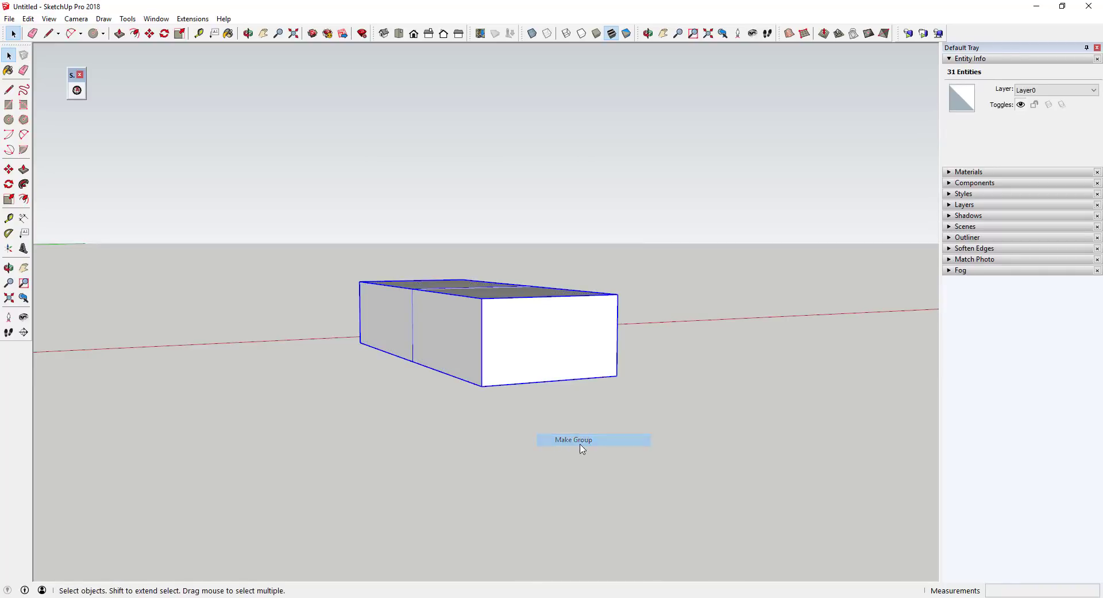
# - Inspect the grouped two-part box with Solid Inspector² and fix its Internal Faces error
pyautogui.moveTo(581, 445); pyautogui.dragTo(583, 340, button='middle')
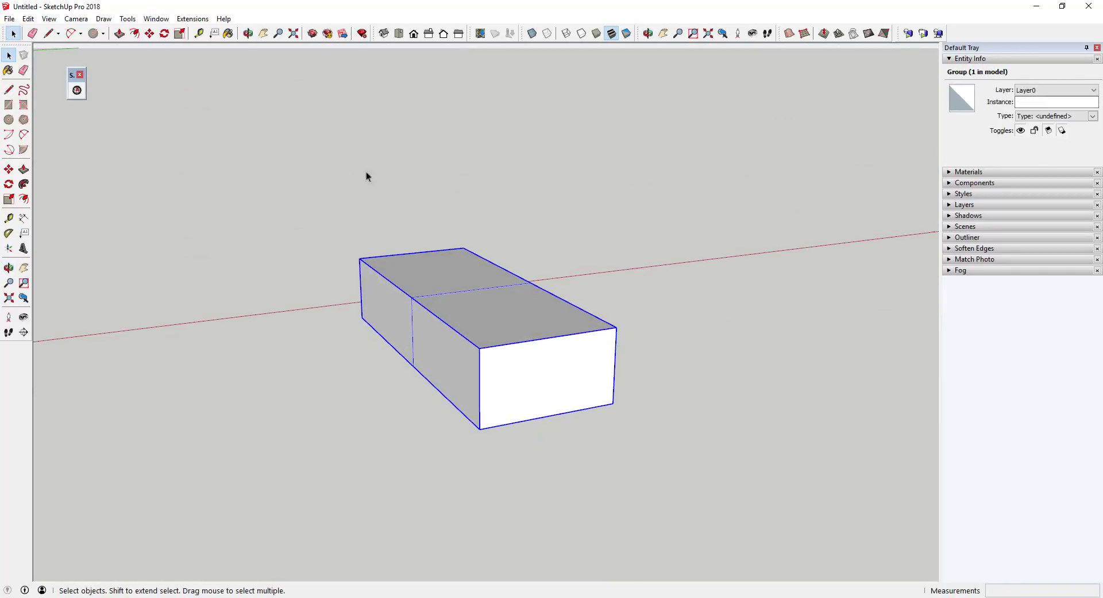
pyautogui.click(76, 91)
pyautogui.moveTo(88, 181); pyautogui.dragTo(162, 151)
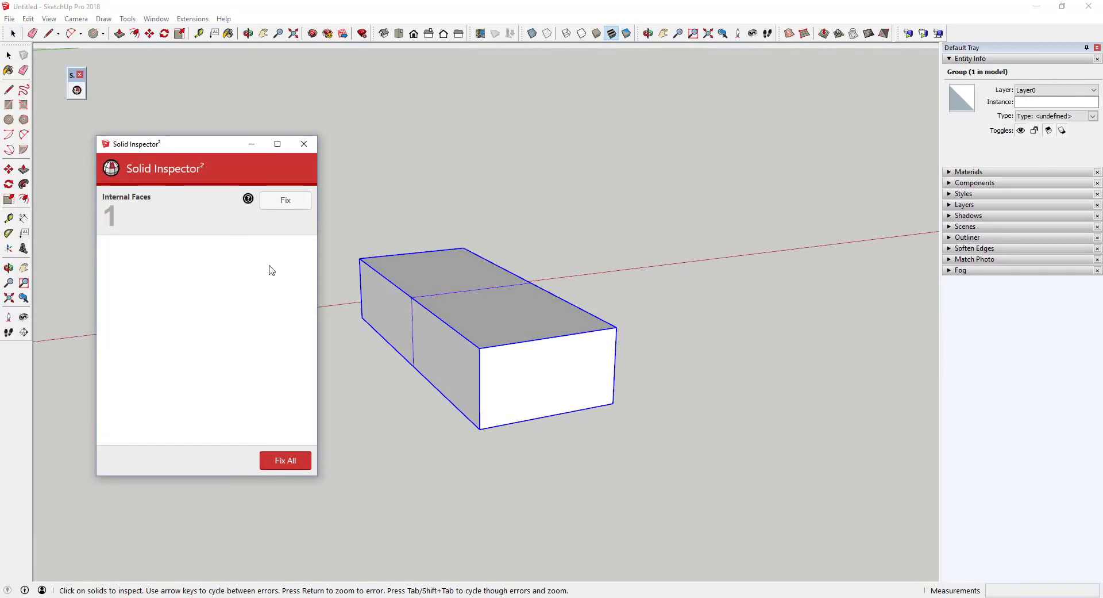
pyautogui.click(287, 200)
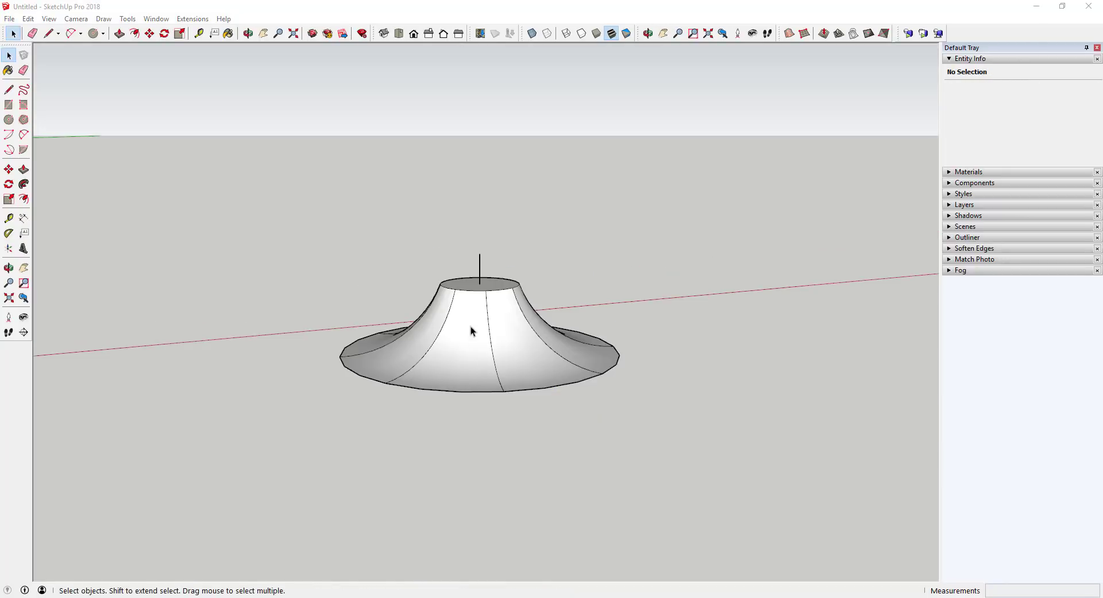
# - Turn on the X-ray face style and fix the flared cone group's Stray Edges error with Solid Inspector²
pyautogui.click(468, 320)
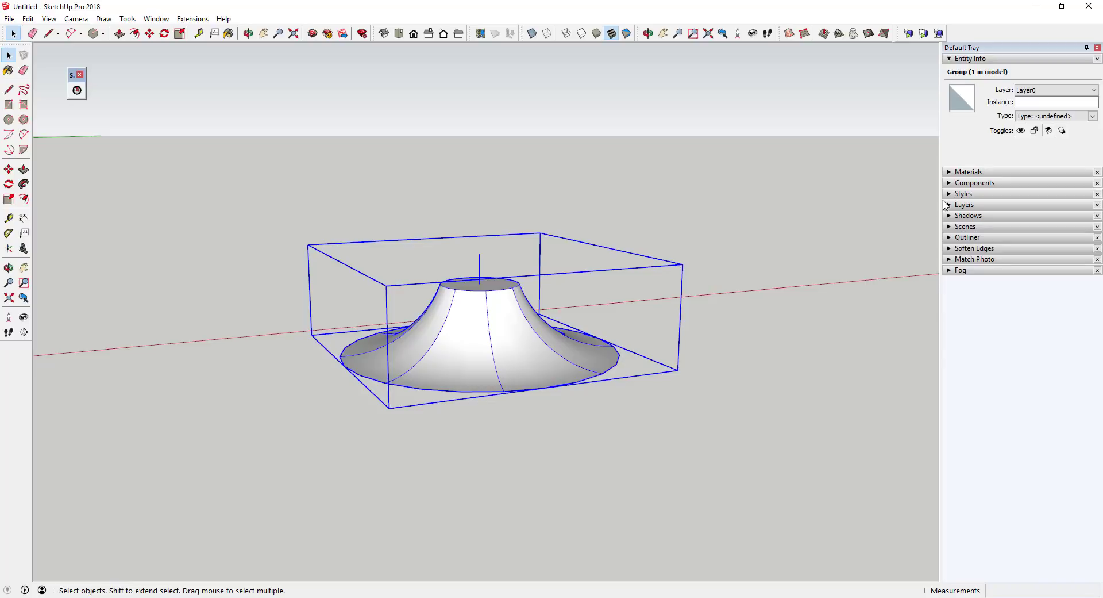
pyautogui.click(962, 193)
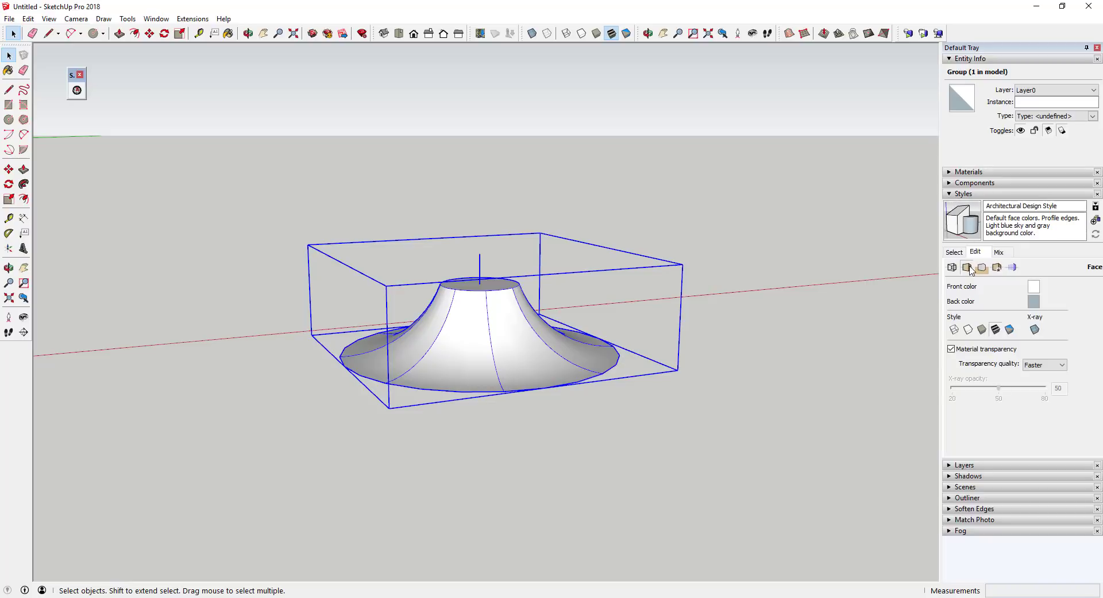
pyautogui.click(1034, 330)
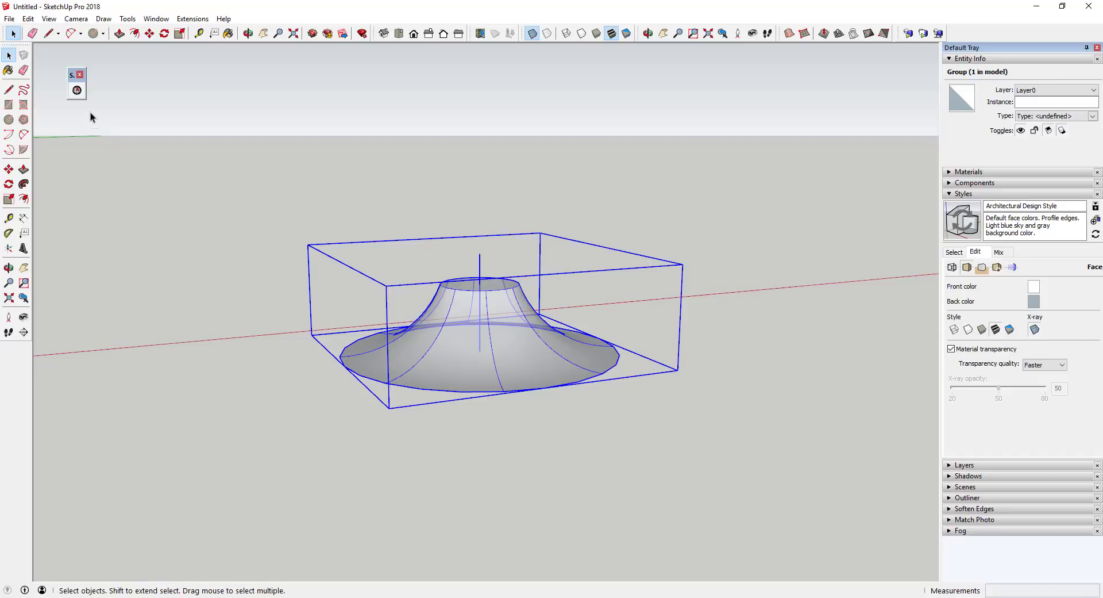
pyautogui.click(78, 90)
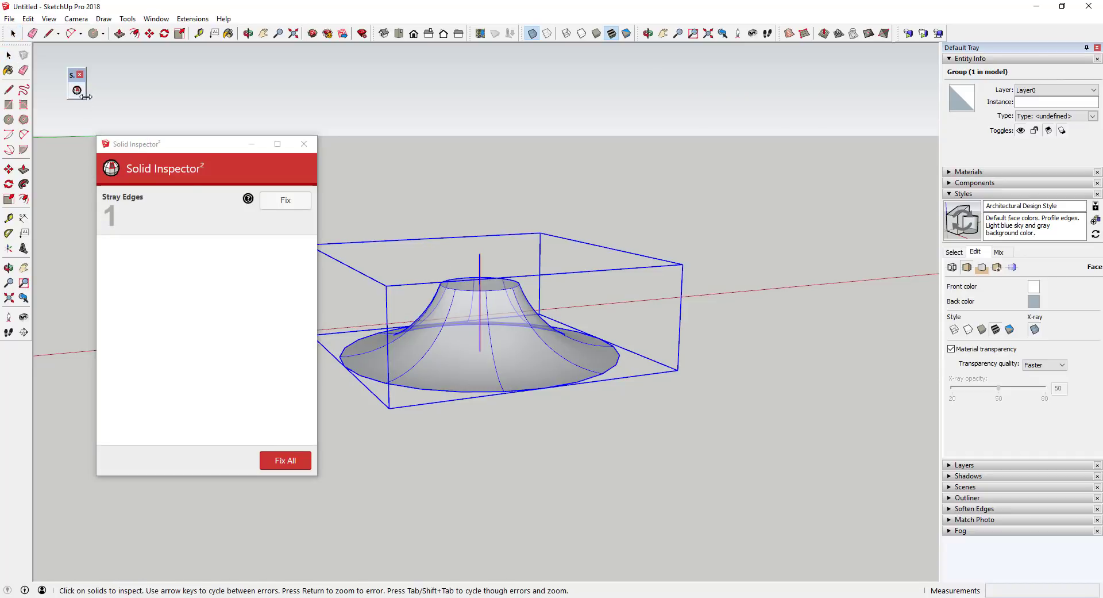
pyautogui.click(286, 200)
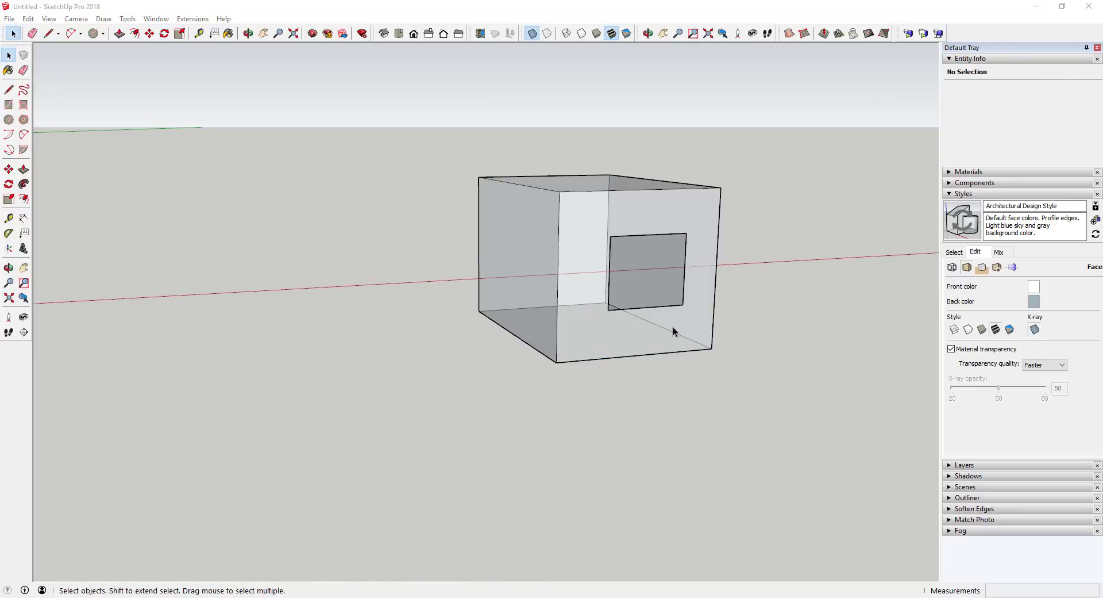
# - Inspect the box group with the square opening using Solid Inspector² and fix its Face Holes error
pyautogui.click(673, 331)
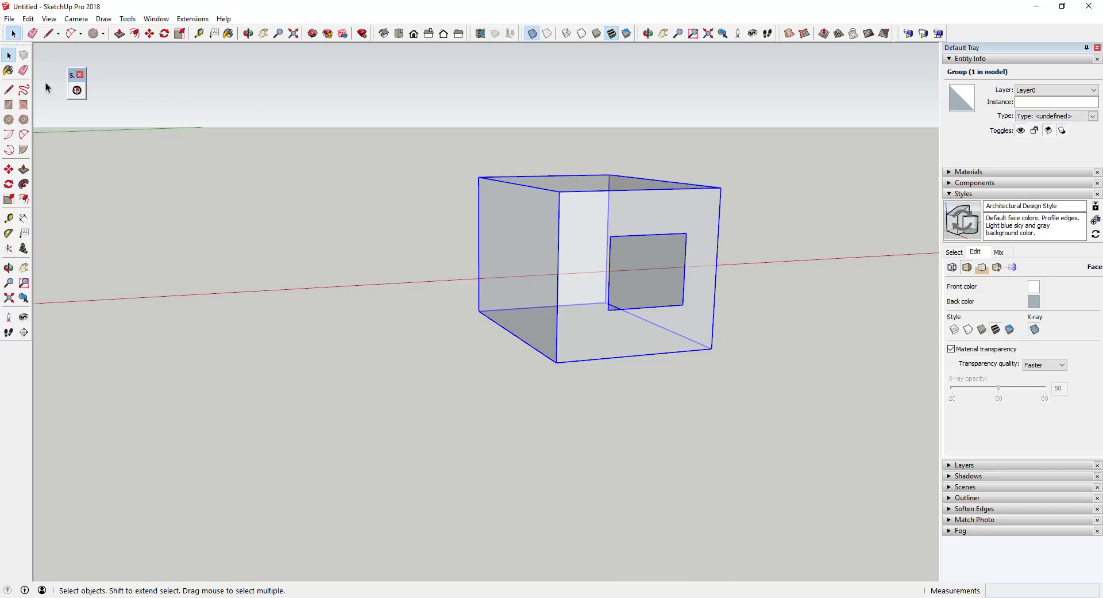
pyautogui.click(77, 90)
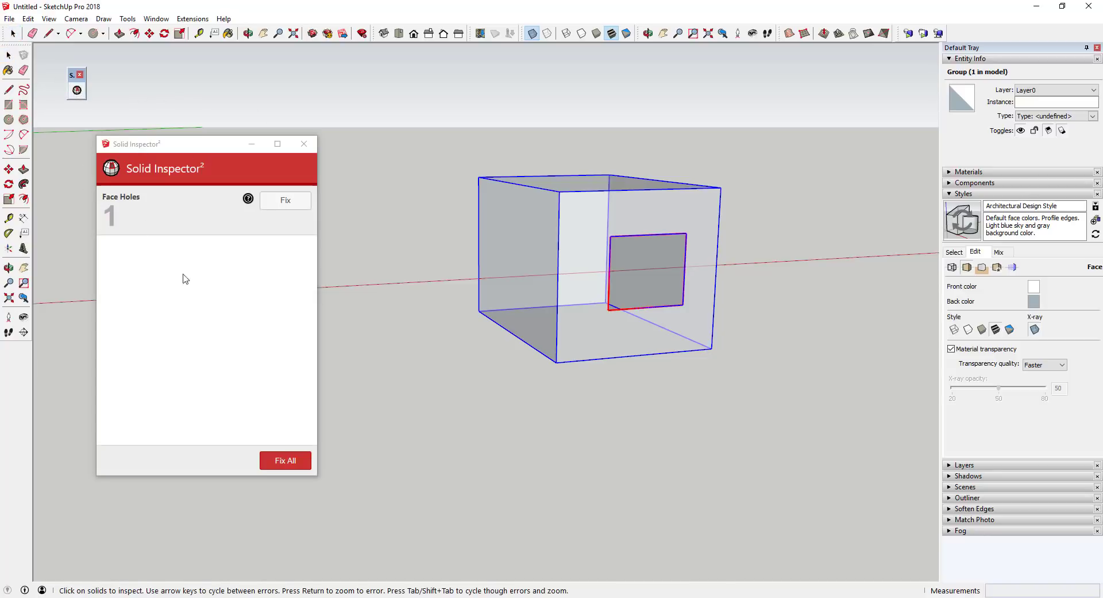
pyautogui.click(284, 201)
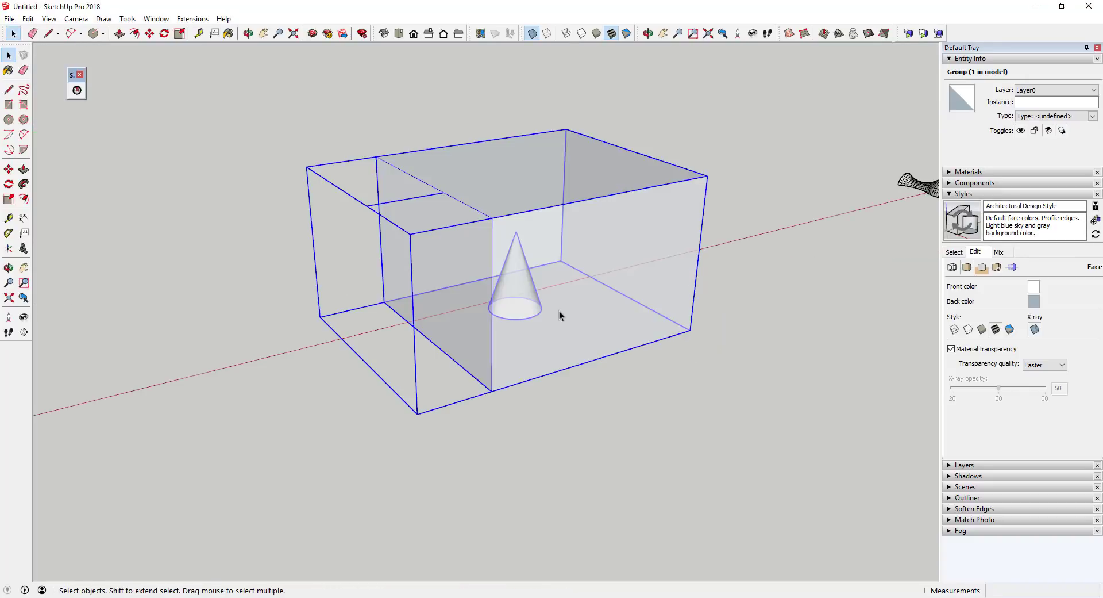
# - Inspect the box group containing the cone with Solid Inspector² and fix its Stray Edges error
pyautogui.click(77, 90)
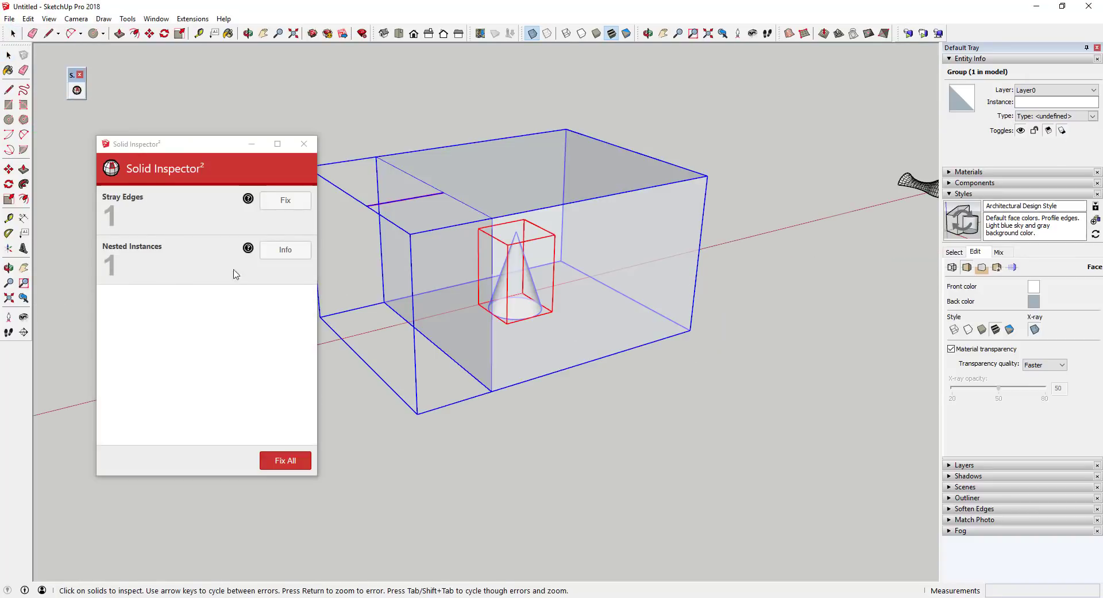
pyautogui.click(281, 203)
pyautogui.click(570, 283)
pyautogui.press('space')
# - Open the box group, hide the face covering the cone, and delete the nested cone inside it
pyautogui.moveTo(526, 195); pyautogui.dragTo(528, 252, button='middle')
pyautogui.doubleClick(527, 205)
pyautogui.rightClick(521, 235)
pyautogui.click(529, 266)
pyautogui.click(515, 273)
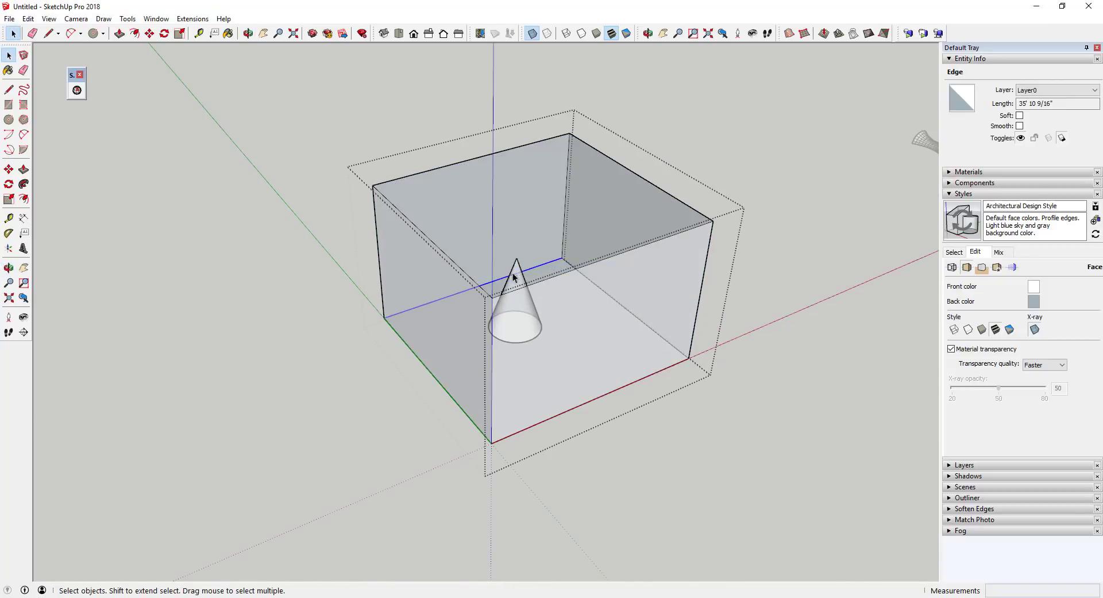
pyautogui.click(516, 263)
pyautogui.press('Delete')
# - Unhide all geometry, close the box group, and inspect the box again with Solid Inspector²
pyautogui.click(28, 19)
pyautogui.moveTo(68, 185)
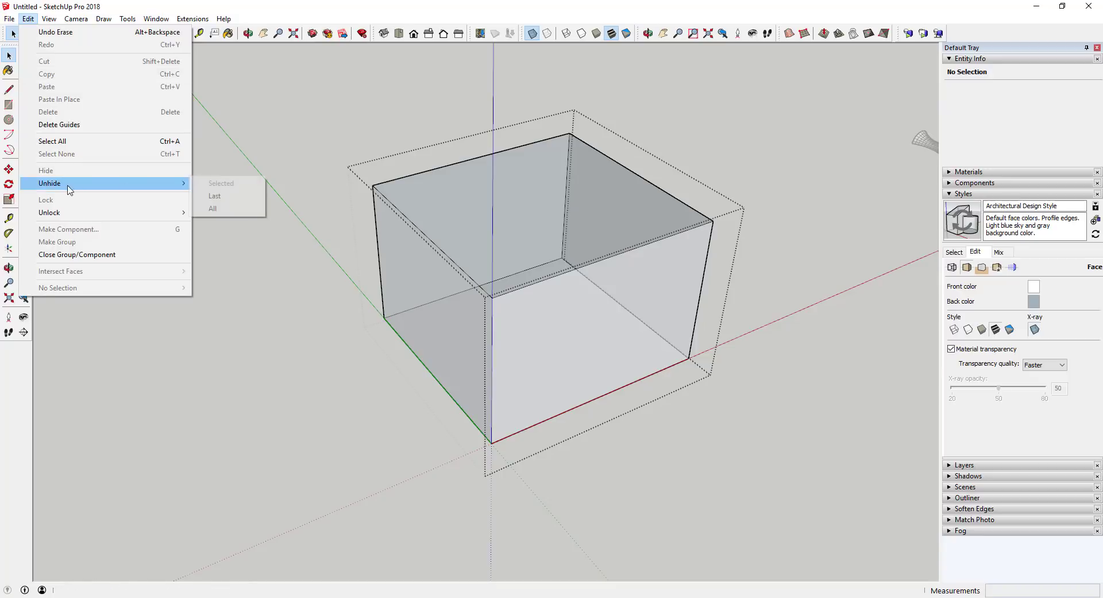
pyautogui.click(212, 208)
pyautogui.click(644, 469)
pyautogui.moveTo(646, 469); pyautogui.dragTo(667, 407, button='middle')
pyautogui.click(586, 332)
pyautogui.click(77, 90)
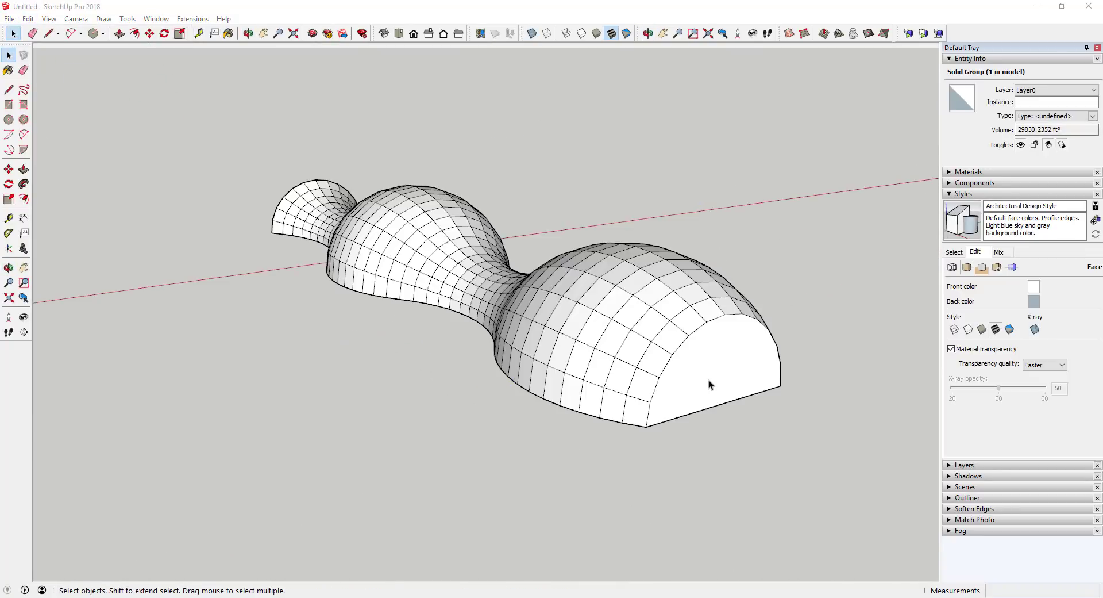
# - Inspect the gridded, domed mesh group with Solid Inspector² and view the highlighted errors along its side
pyautogui.click(717, 362)
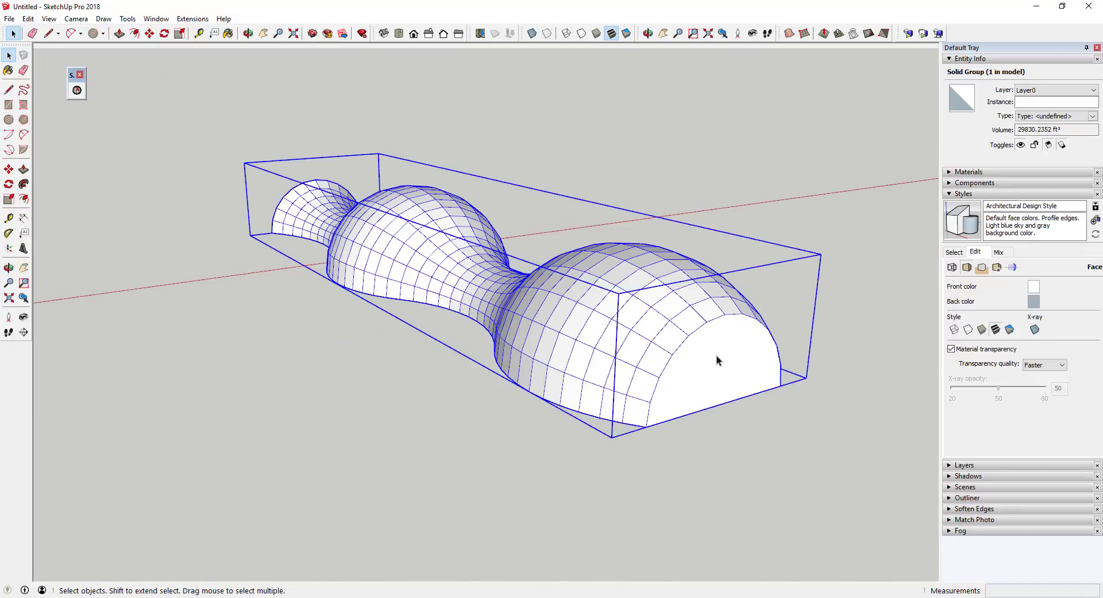
pyautogui.moveTo(716, 362); pyautogui.dragTo(672, 321, button='middle')
pyautogui.click(77, 90)
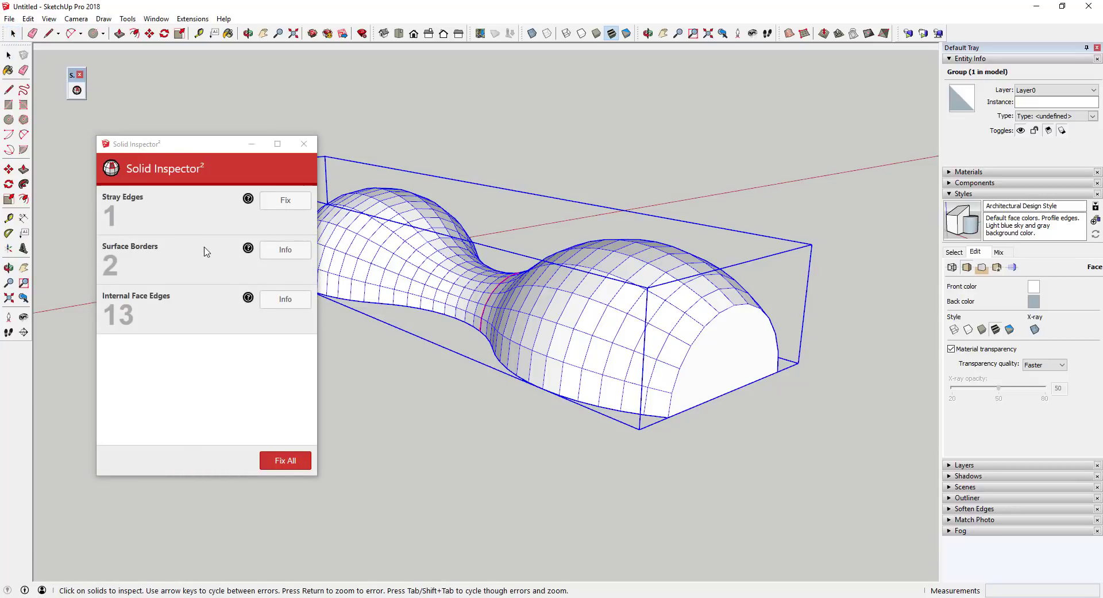
pyautogui.press('Tab')
pyautogui.moveTo(732, 303); pyautogui.dragTo(277, 305, button='middle')
pyautogui.scroll(-4, 663, 349)
pyautogui.keyDown('shift'); pyautogui.moveTo(798, 350); pyautogui.dragTo(659, 295, button='middle'); pyautogui.keyUp('shift')
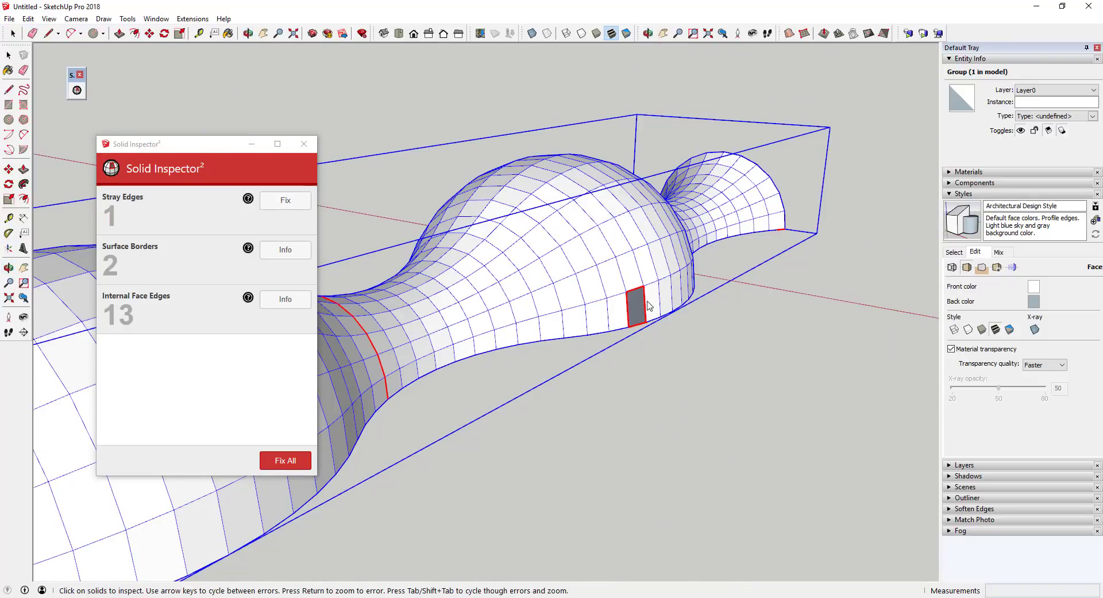
# - Cycle through the mesh group's individual errors, including Surface Borders and Internal Face Edges, to examine where each one lies
pyautogui.click(192, 221)
pyautogui.press('Tab')
pyautogui.press('Tab')
pyautogui.press('Tab')
pyautogui.press('Tab')
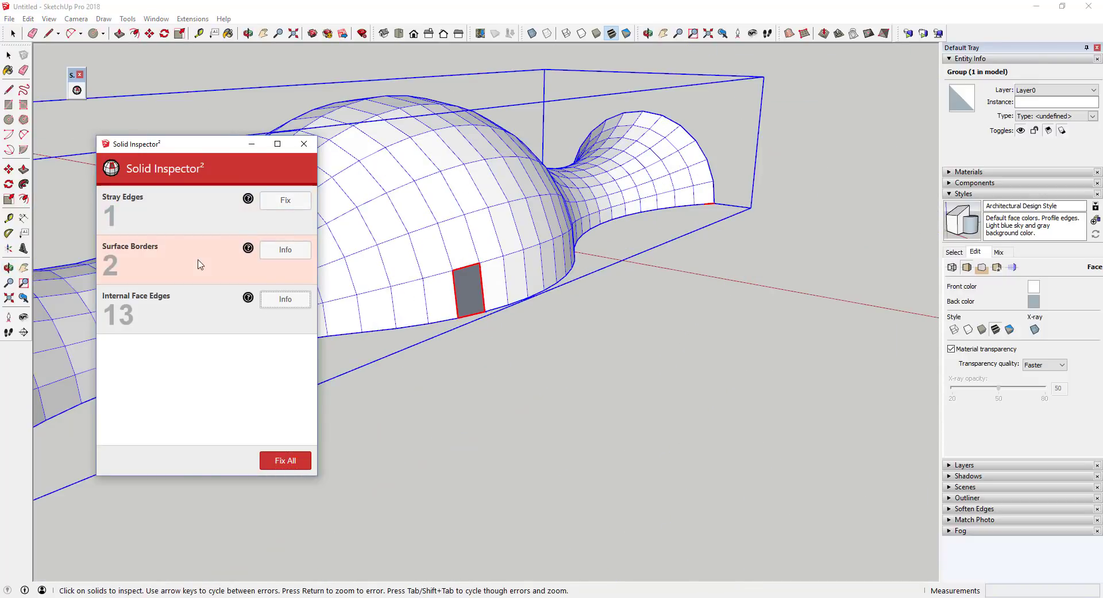
pyautogui.press('Tab')
pyautogui.press('Tab')
pyautogui.press('Tab')
pyautogui.press('Tab')
pyautogui.click(168, 317)
pyautogui.press('Tab')
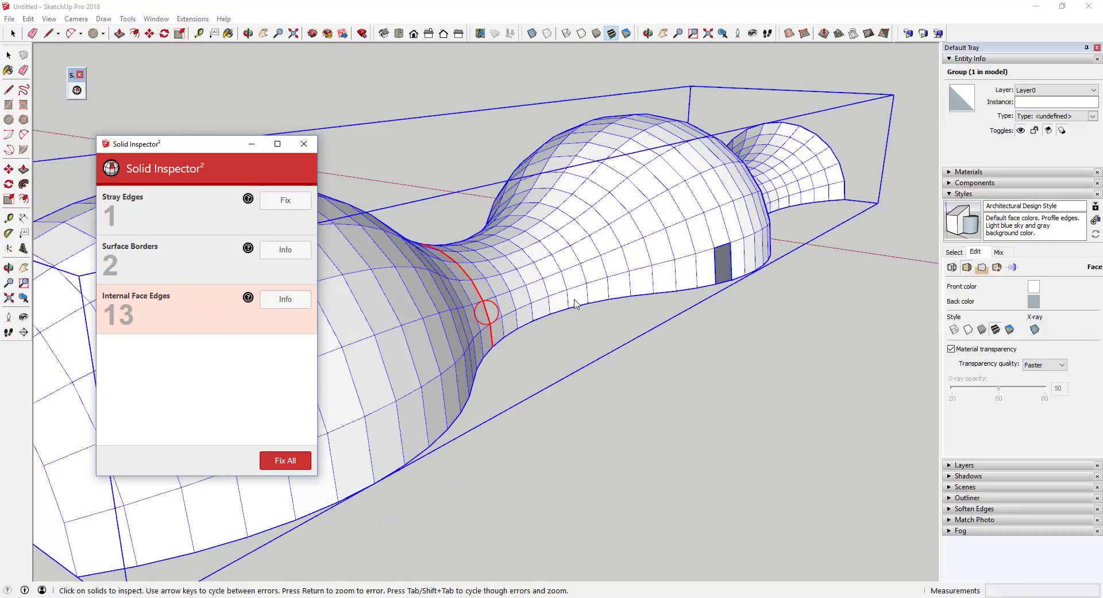
pyautogui.press('Tab')
pyautogui.press('Tab')
pyautogui.press('Tab')
pyautogui.press('Tab')
pyautogui.press('Tab')
pyautogui.scroll(-5, 522, 313)
pyautogui.click(710, 282)
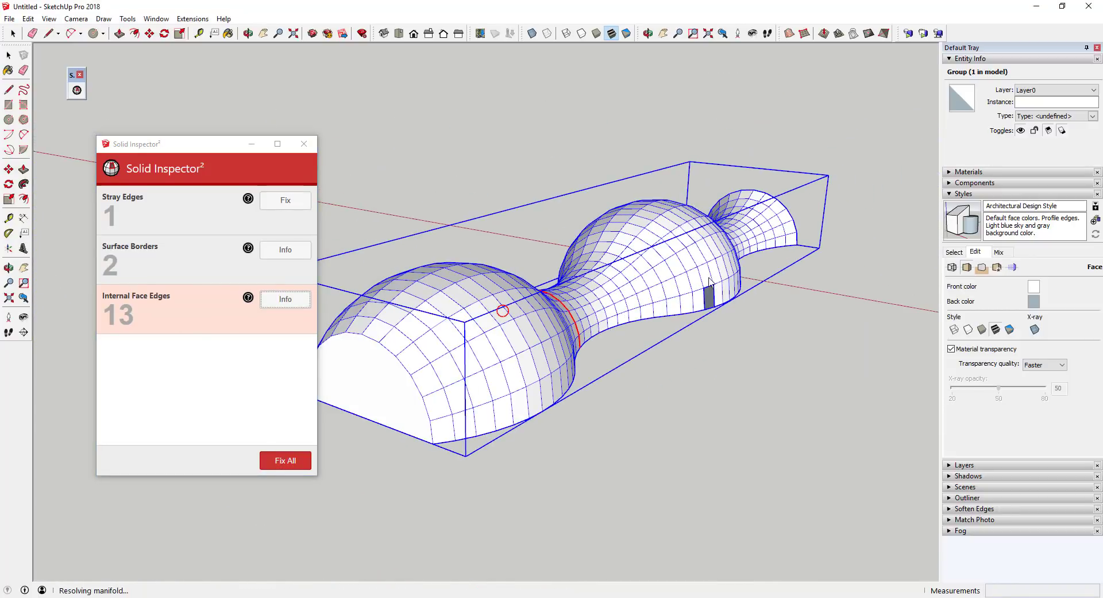
pyautogui.moveTo(710, 281); pyautogui.dragTo(683, 261, button='middle')
pyautogui.click(721, 269)
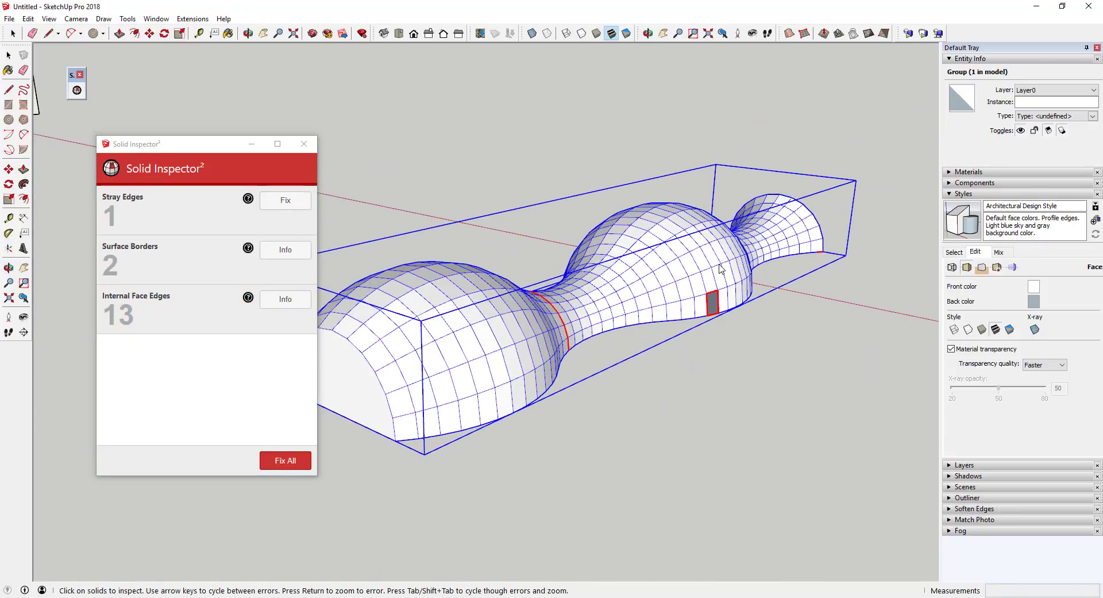
# - Open the mesh group and fill the missing face along the middle dome's lower edge by drawing its top edge
pyautogui.press('space')
pyautogui.scroll(5, 720, 268)
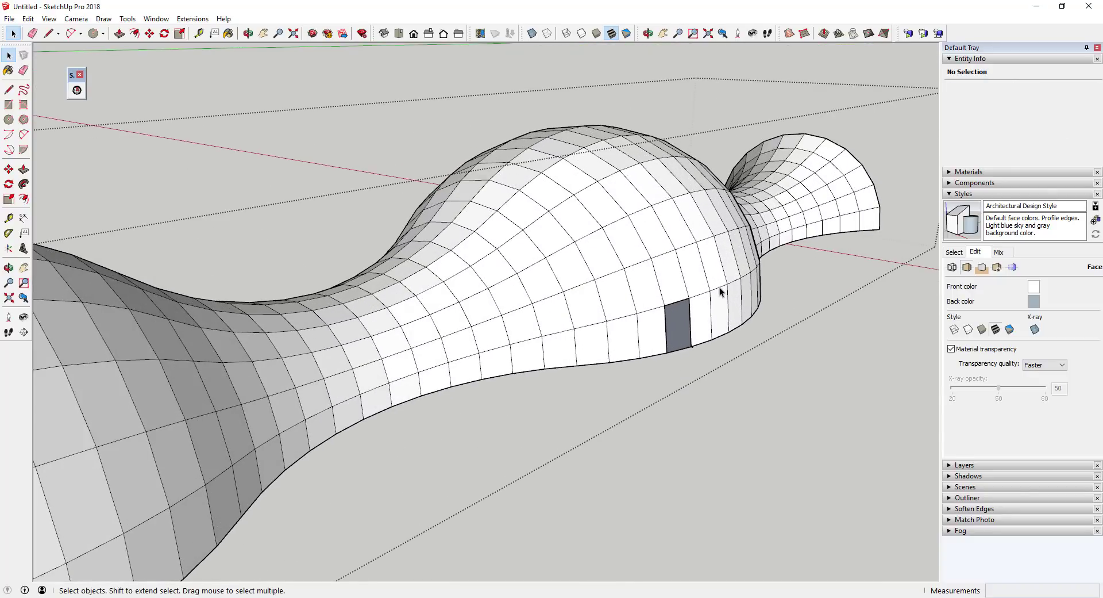
pyautogui.press('l')
pyautogui.click(690, 298)
pyautogui.click(665, 303)
pyautogui.press('space')
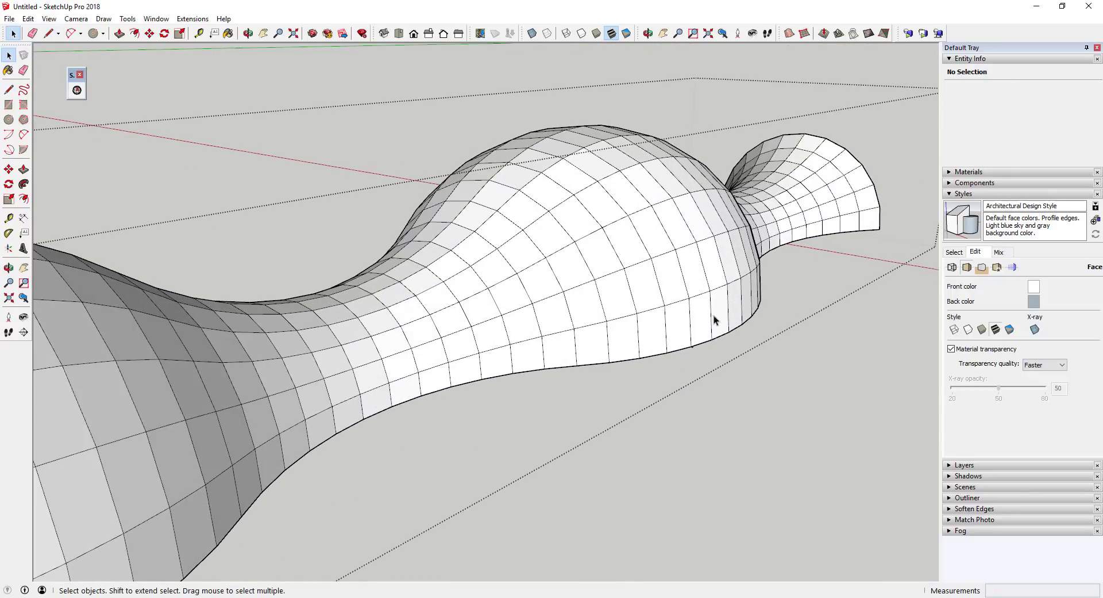
# - Inspect the mesh again with Solid Inspector² and zoom to the remaining Surface Borders error, viewing it from below
pyautogui.scroll(-5, 727, 270)
pyautogui.click(76, 90)
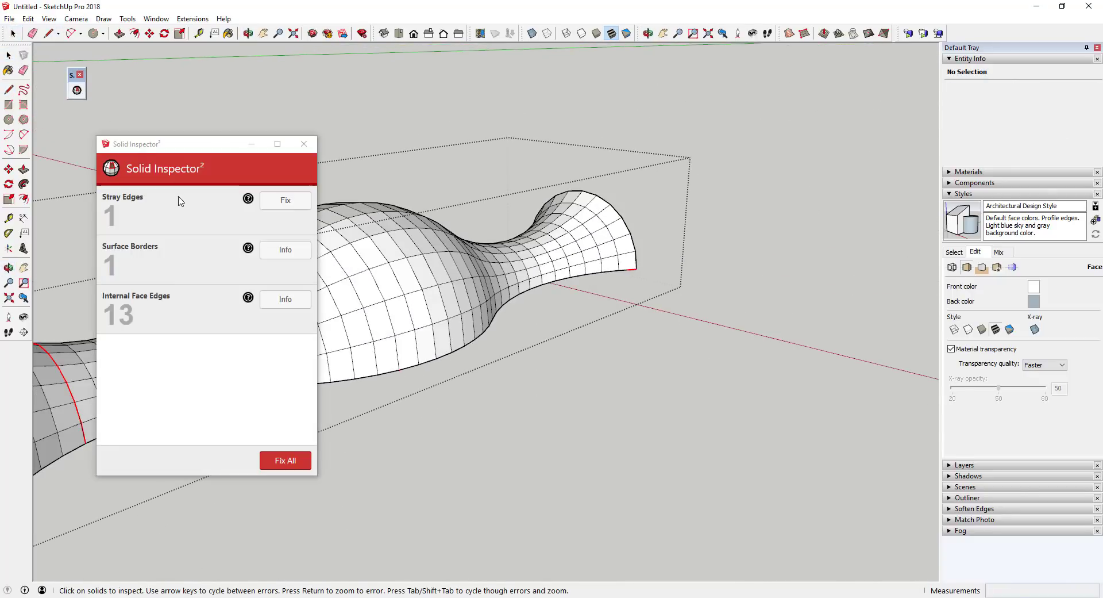
pyautogui.click(162, 268)
pyautogui.press('Return')
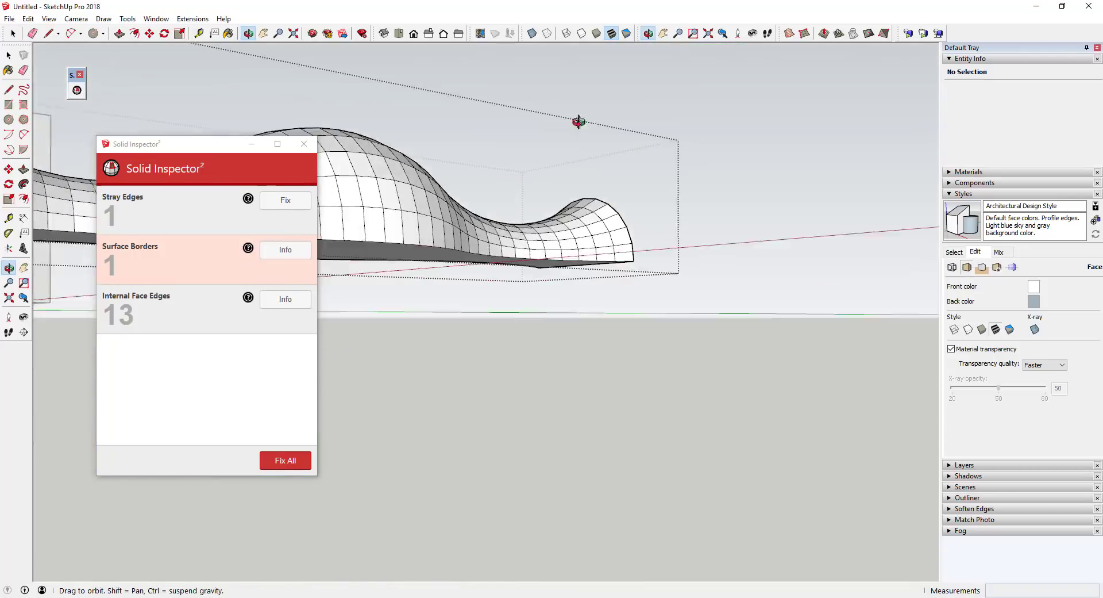
pyautogui.moveTo(645, 267); pyautogui.dragTo(628, 191, button='middle')
# - Fill the sliver-shaped gap at the mesh's underside corner with the Line tool and erase the leftover edge
pyautogui.press('l')
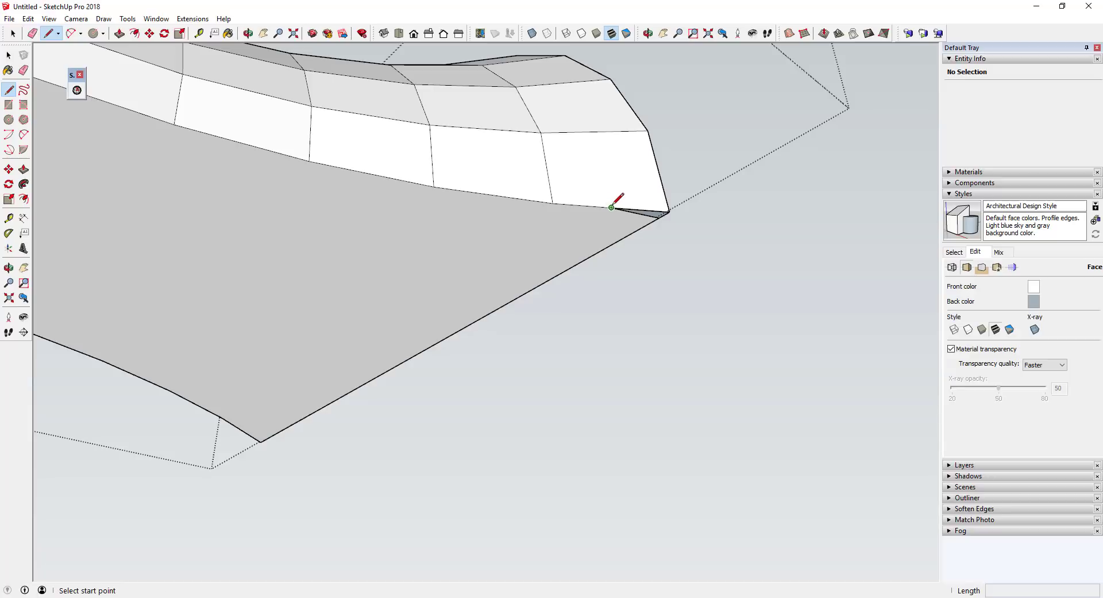
pyautogui.press('e')
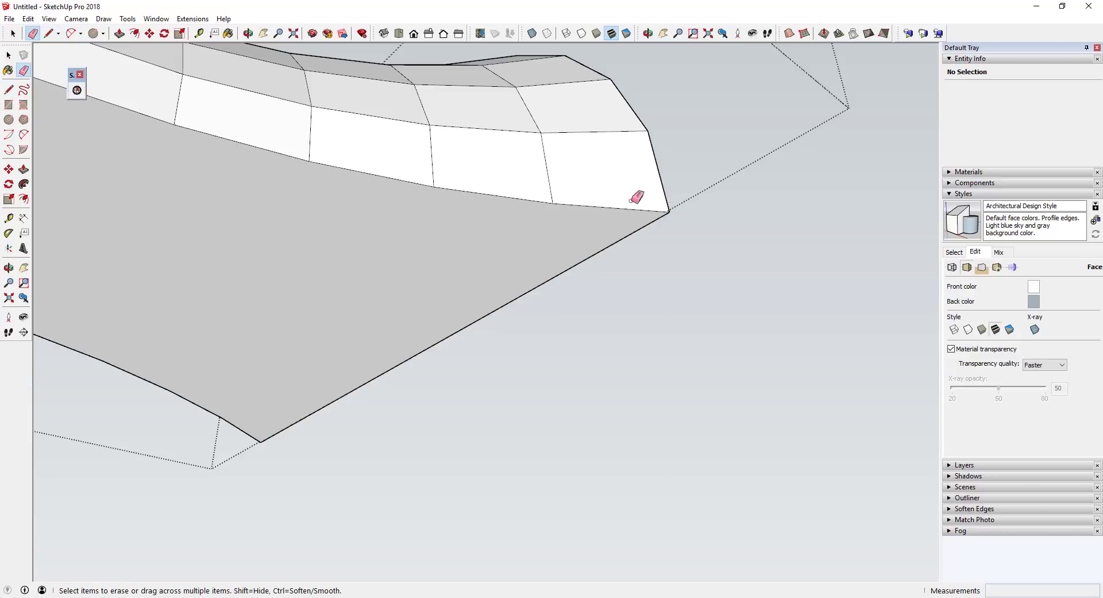
pyautogui.press('space')
# - Reinspect the mesh with Solid Inspector², select its Internal Faces error, and turn on the X-ray face style
pyautogui.click(75, 91)
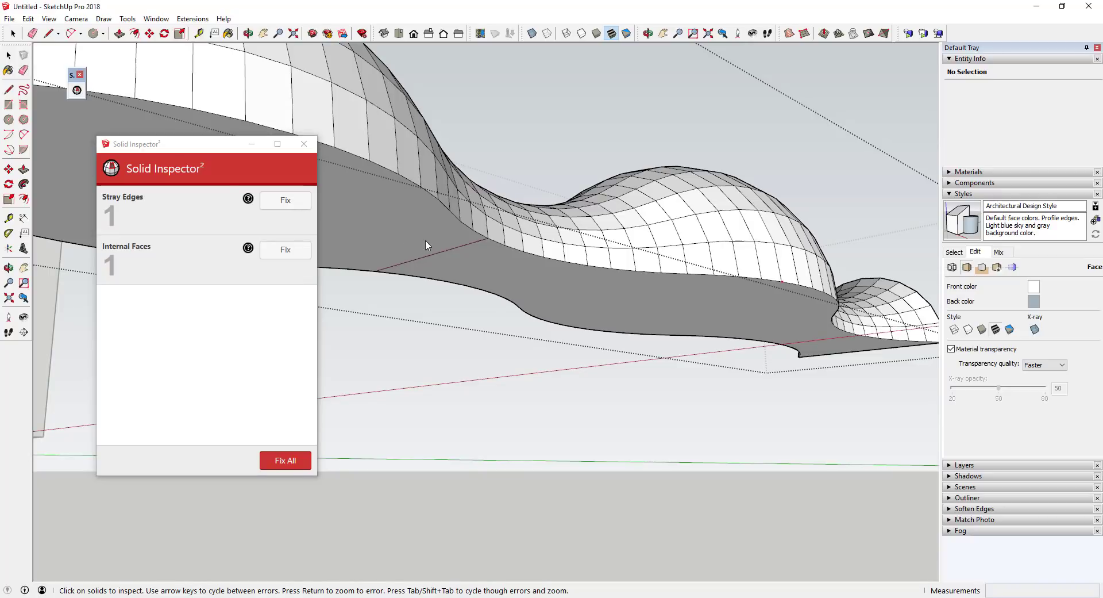
pyautogui.rightClick(429, 241)
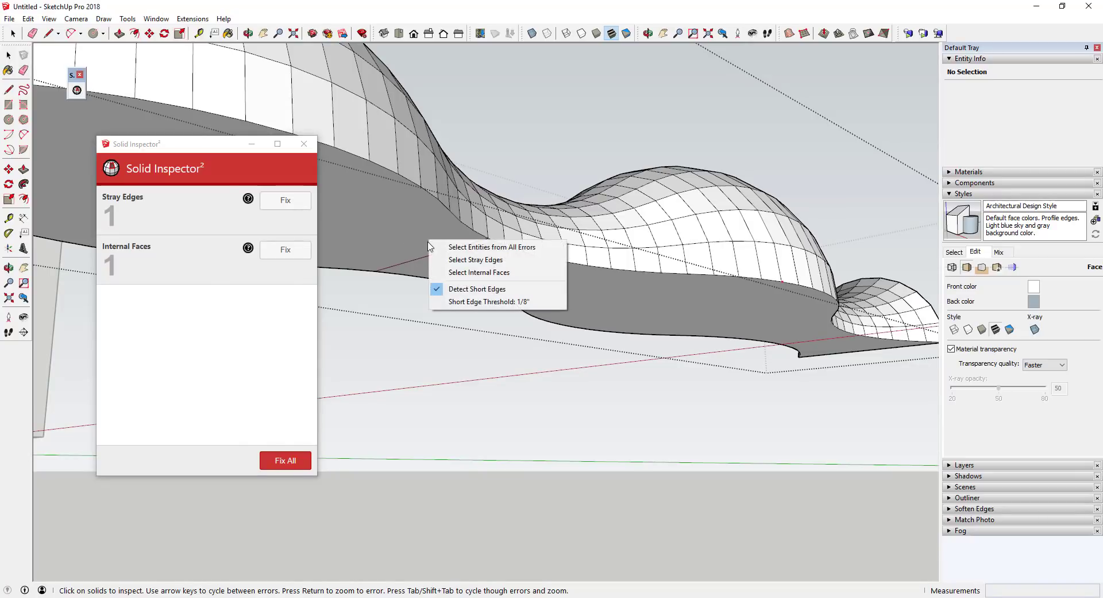
pyautogui.click(487, 272)
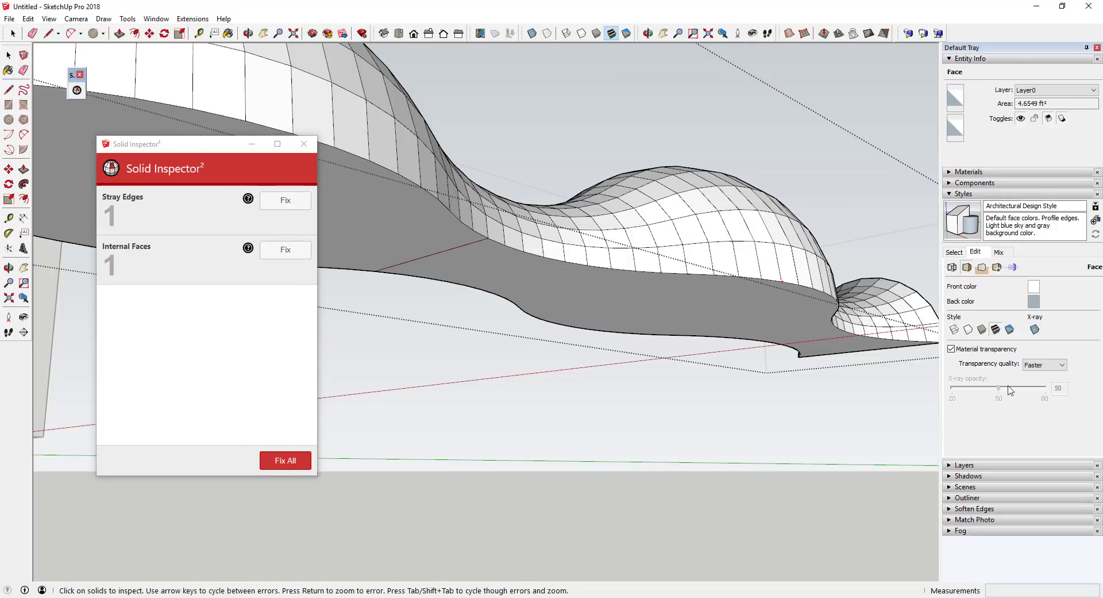
pyautogui.click(1034, 329)
pyautogui.moveTo(498, 284); pyautogui.dragTo(648, 310, button='middle')
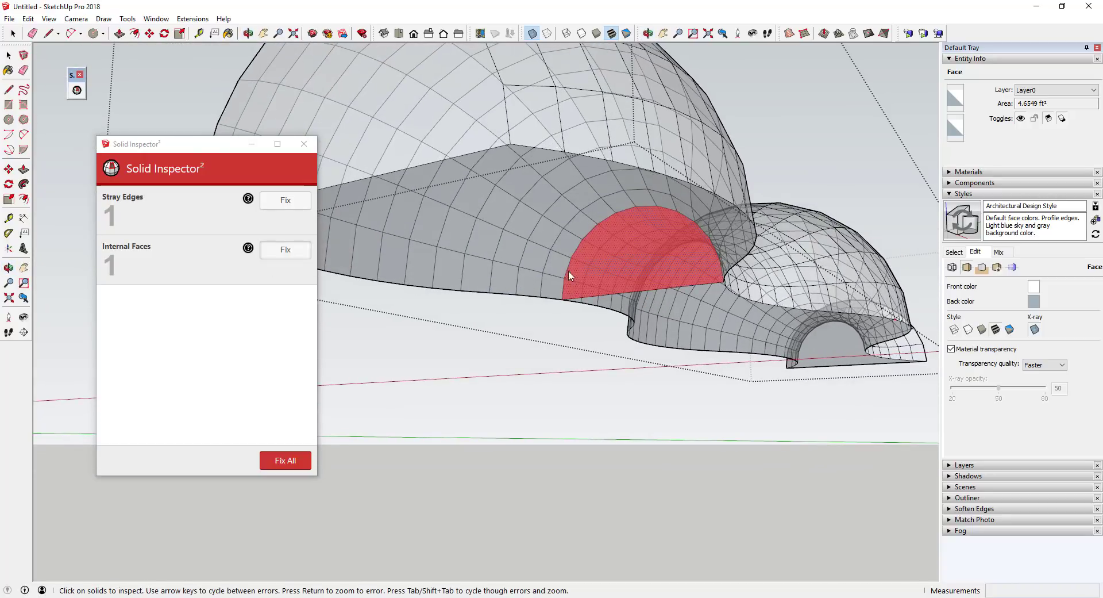
# - Select the half-round internal face through Solid Inspector² and delete it, and fix the mesh's Stray Edges error
pyautogui.click(649, 264)
pyautogui.rightClick(650, 264)
pyautogui.click(697, 298)
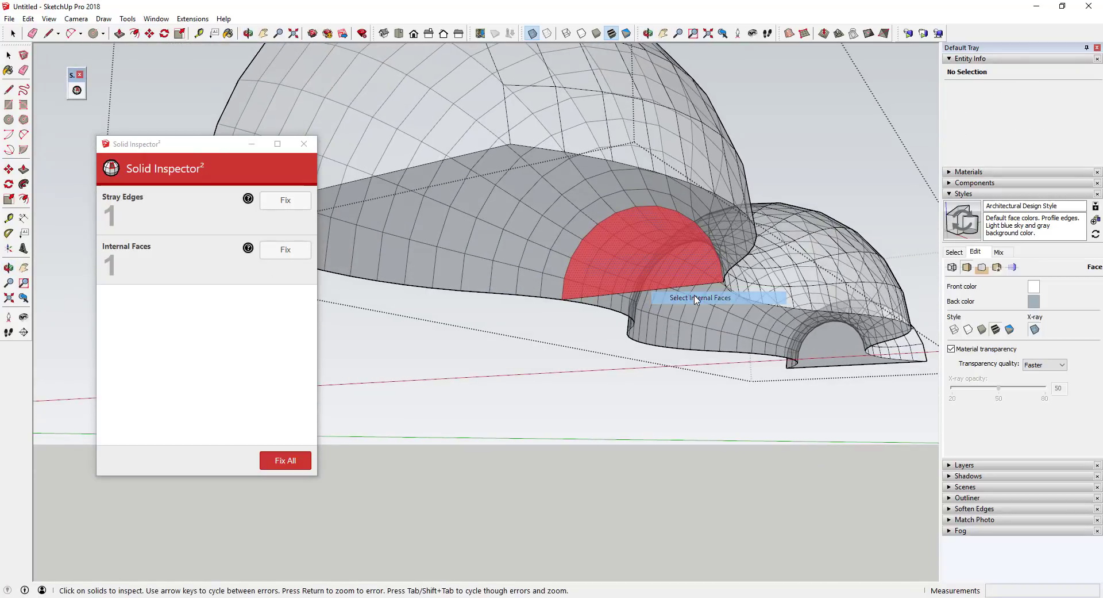
pyautogui.press('Delete')
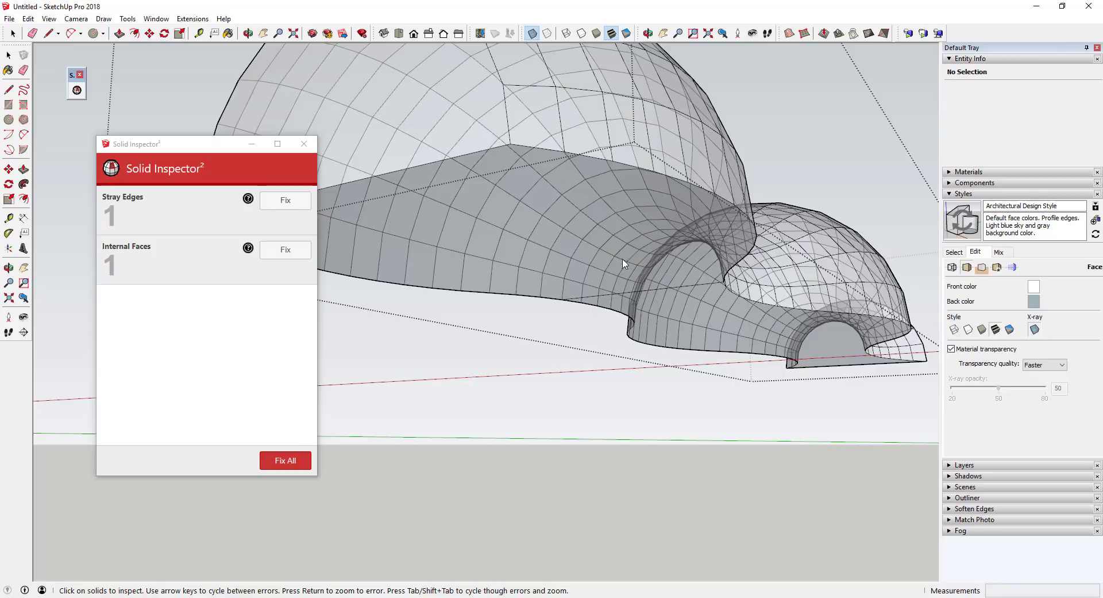
pyautogui.moveTo(553, 270); pyautogui.dragTo(428, 329, button='middle')
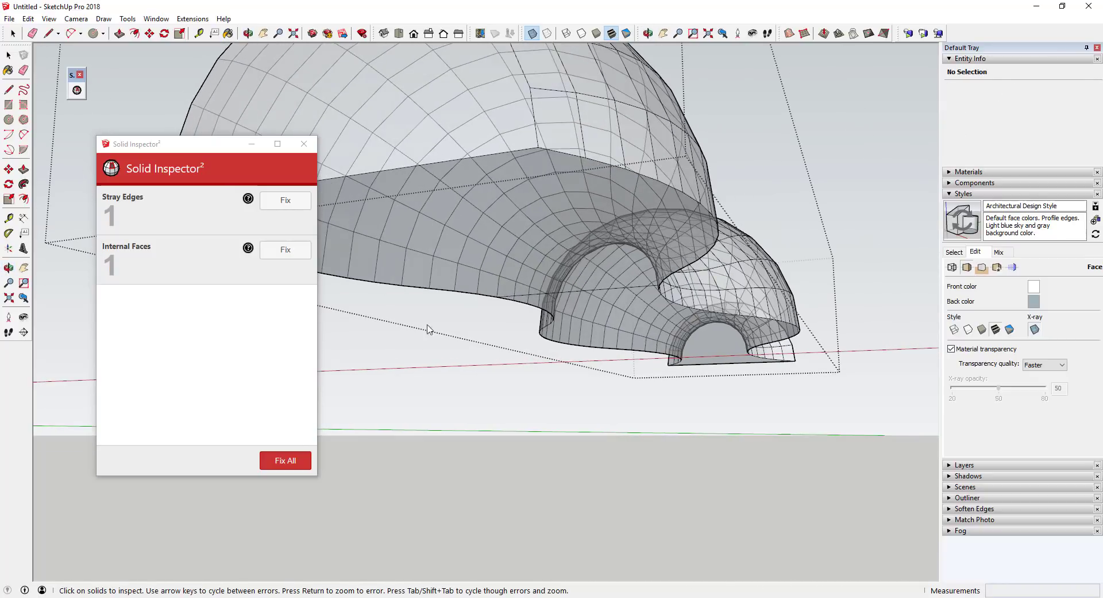
pyautogui.click(281, 201)
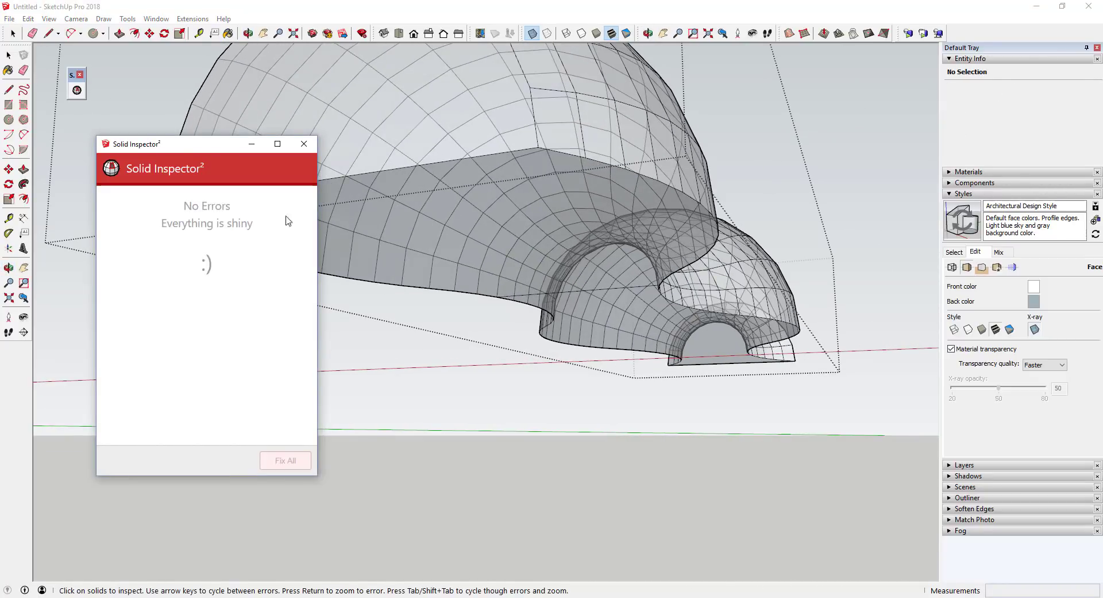
# - Turn off the X-ray face style, close the mesh group, and select it to check its solid status and volume
pyautogui.moveTo(719, 267); pyautogui.dragTo(946, 374, button='middle')
pyautogui.scroll(-6, 512, 219)
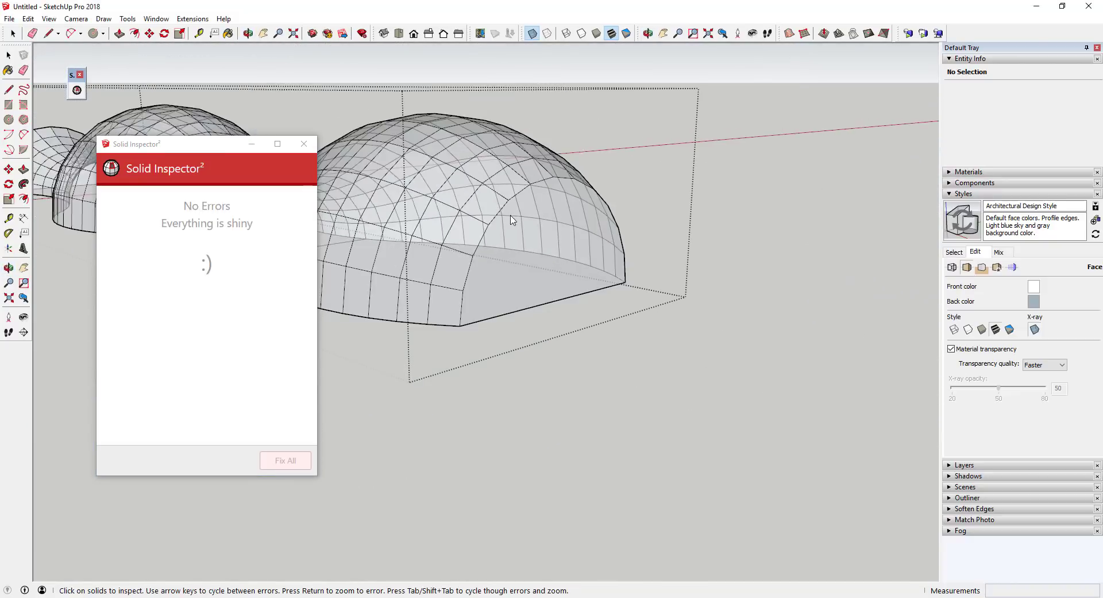
pyautogui.moveTo(512, 219); pyautogui.dragTo(760, 288, button='middle')
pyautogui.click(1035, 328)
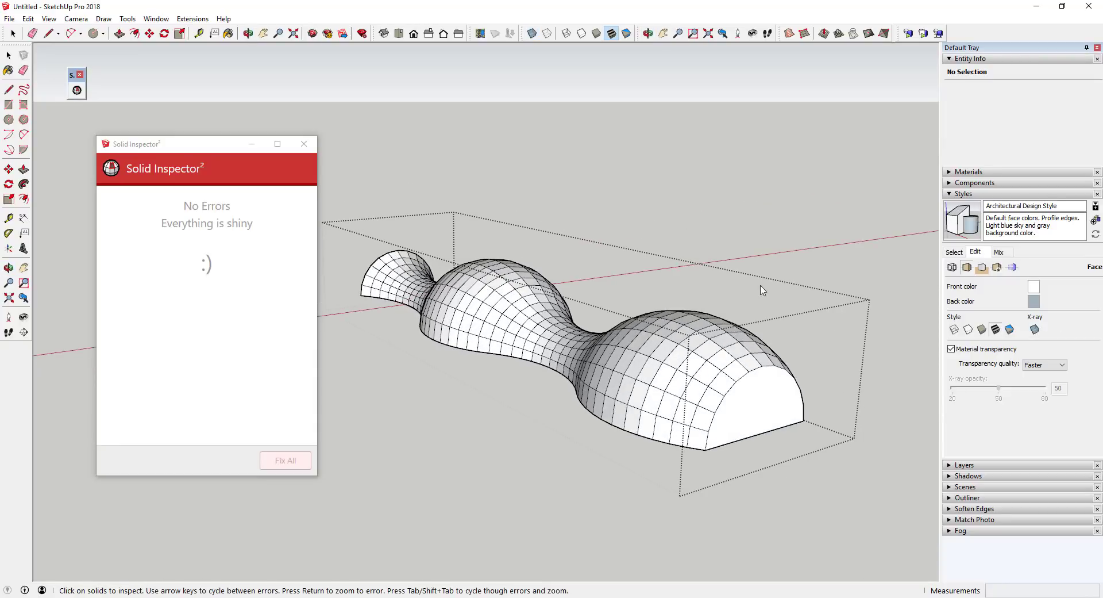
pyautogui.press('space')
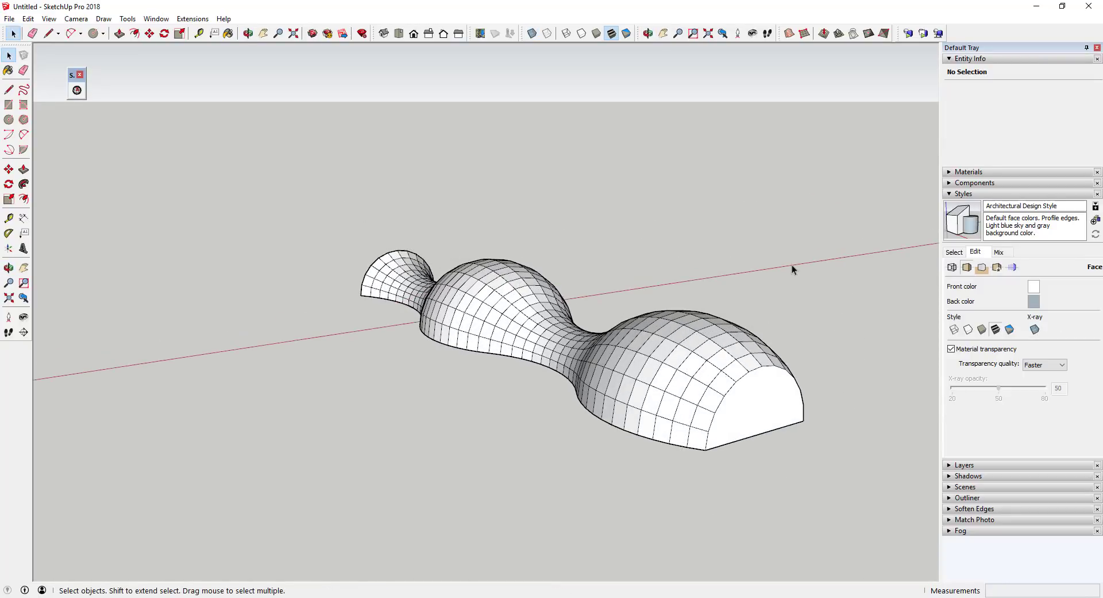
pyautogui.click(691, 378)
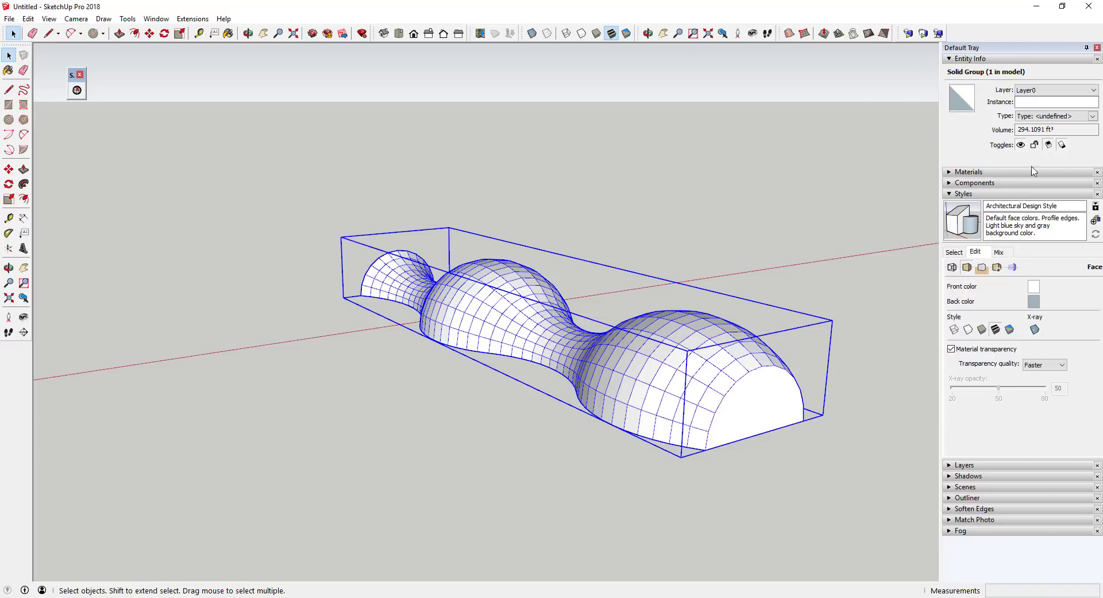